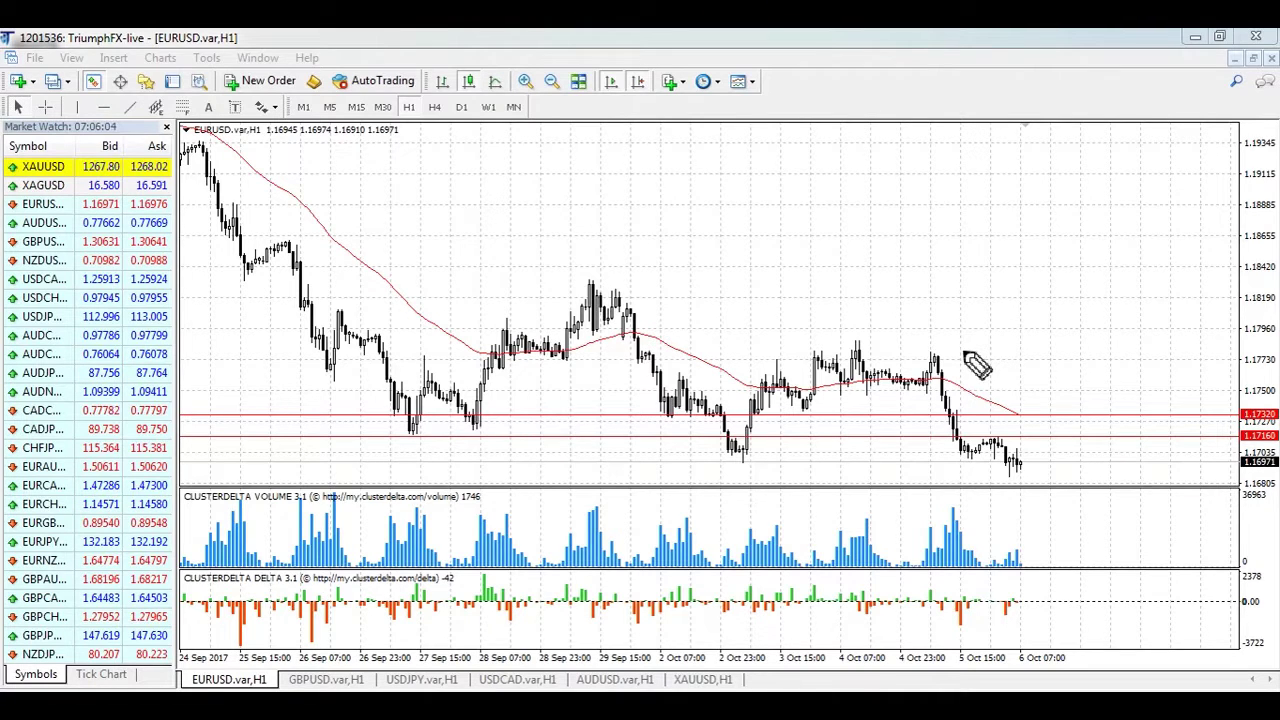
Mark the latest EURUSD decline and its volume spike, and bracket the 1.17320 and 1.17160 price levels
mouse_move(940, 340)
mouse_down()
mouse_move(1045, 432)
mouse_move(1002, 426)
mouse_move(1023, 398)
mouse_up()
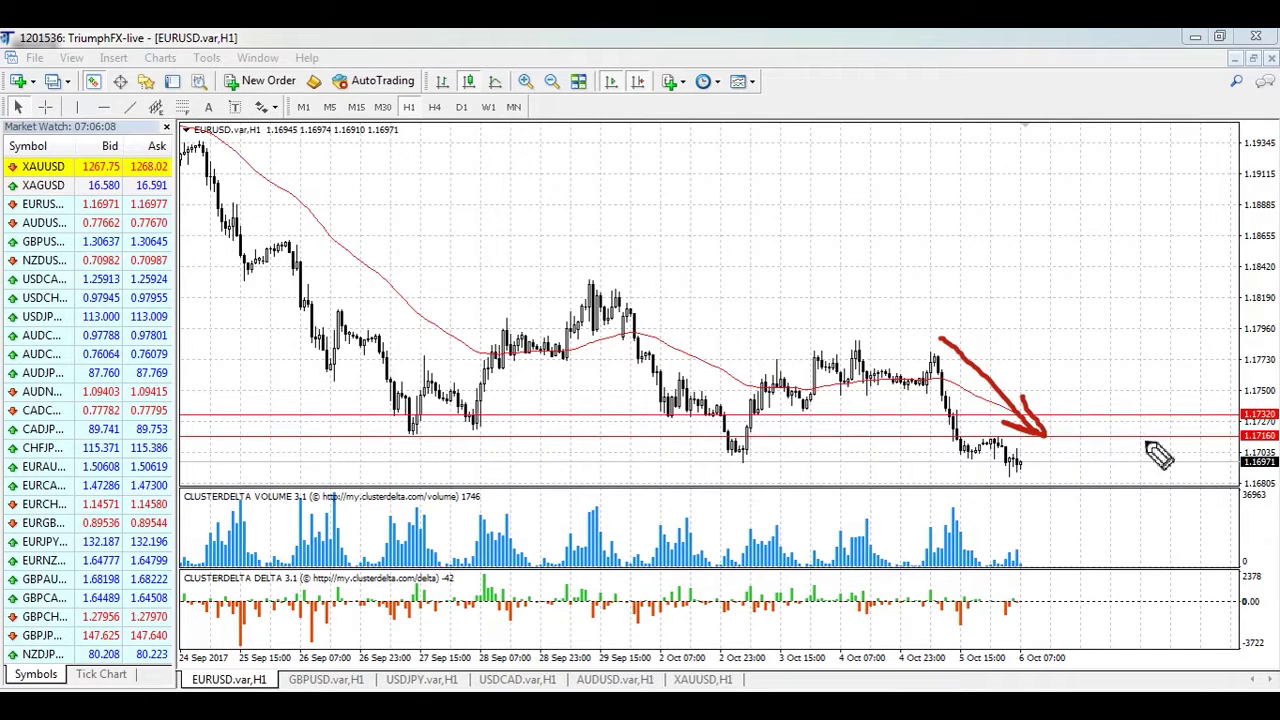
mouse_move(977, 513)
mouse_down()
mouse_move(896, 510)
mouse_move(962, 590)
mouse_move(952, 507)
mouse_up()
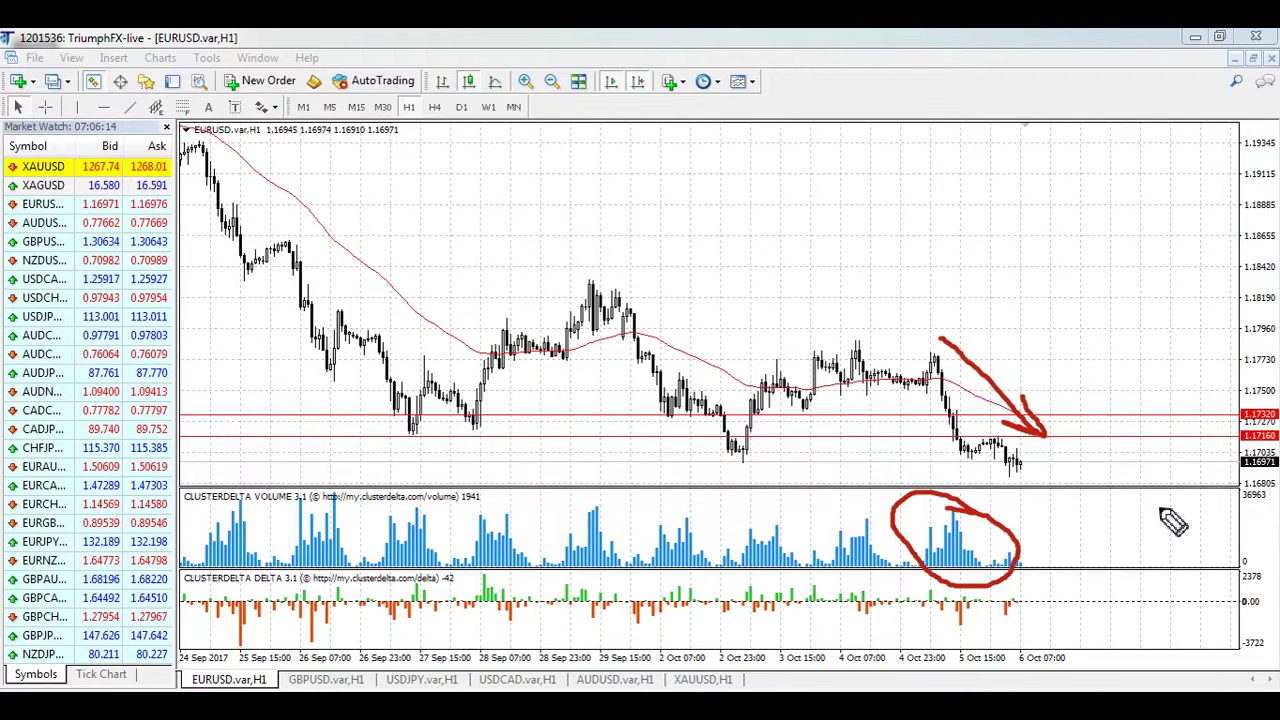
key(e)
drag(1216, 452, 1240, 446)
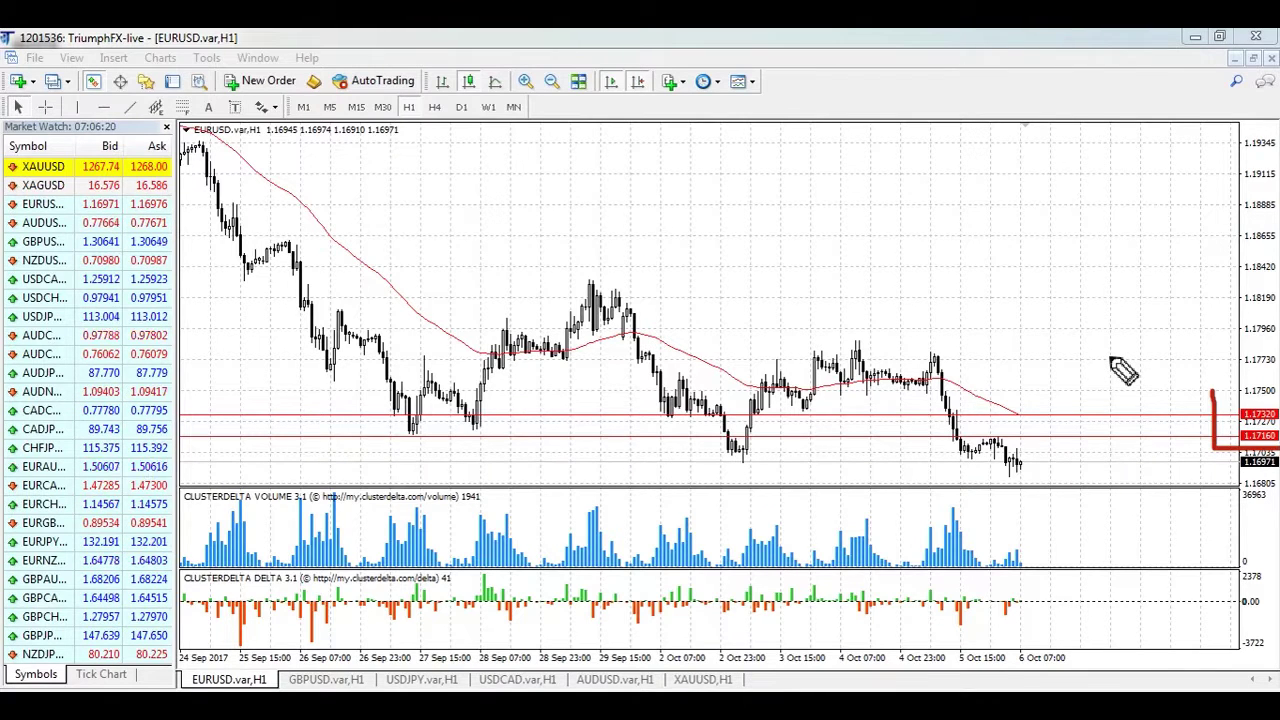
key(Escape)
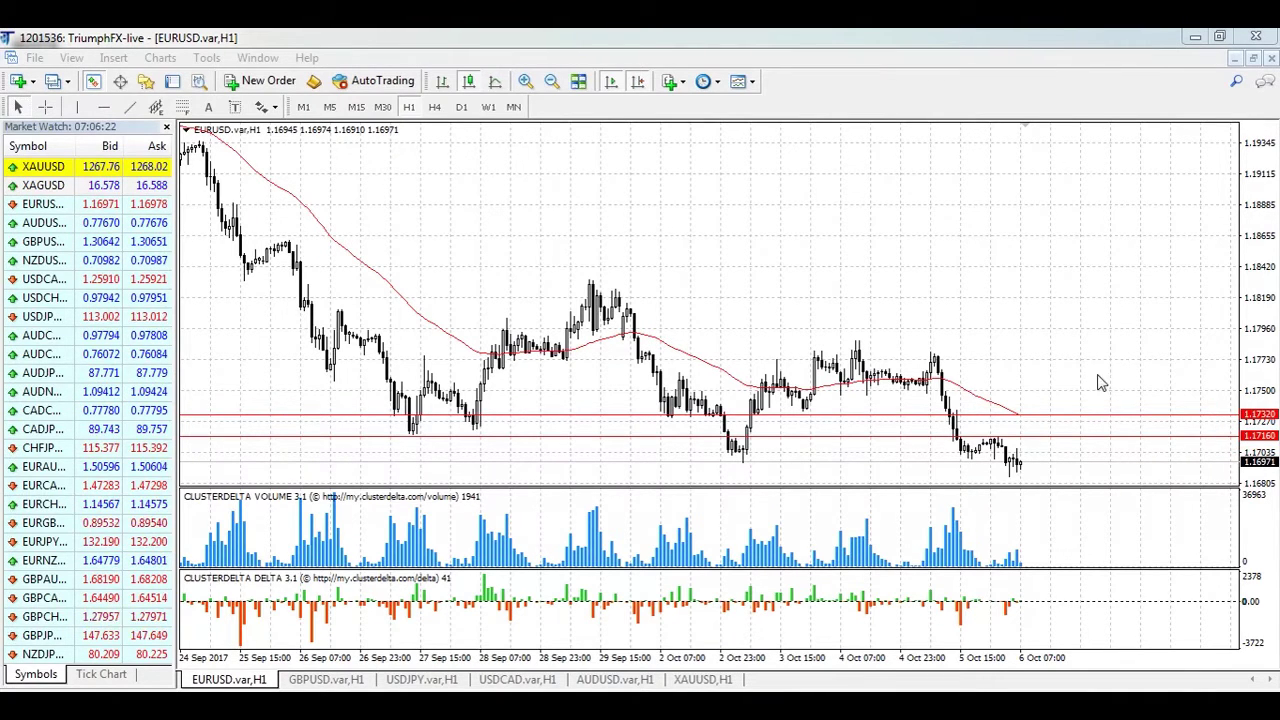
Switch to Signals4Deals and circle the 6E drop through the 1.1776 and 1.1760 levels and the volume profile bulge, then clear the marks
click(250, 705)
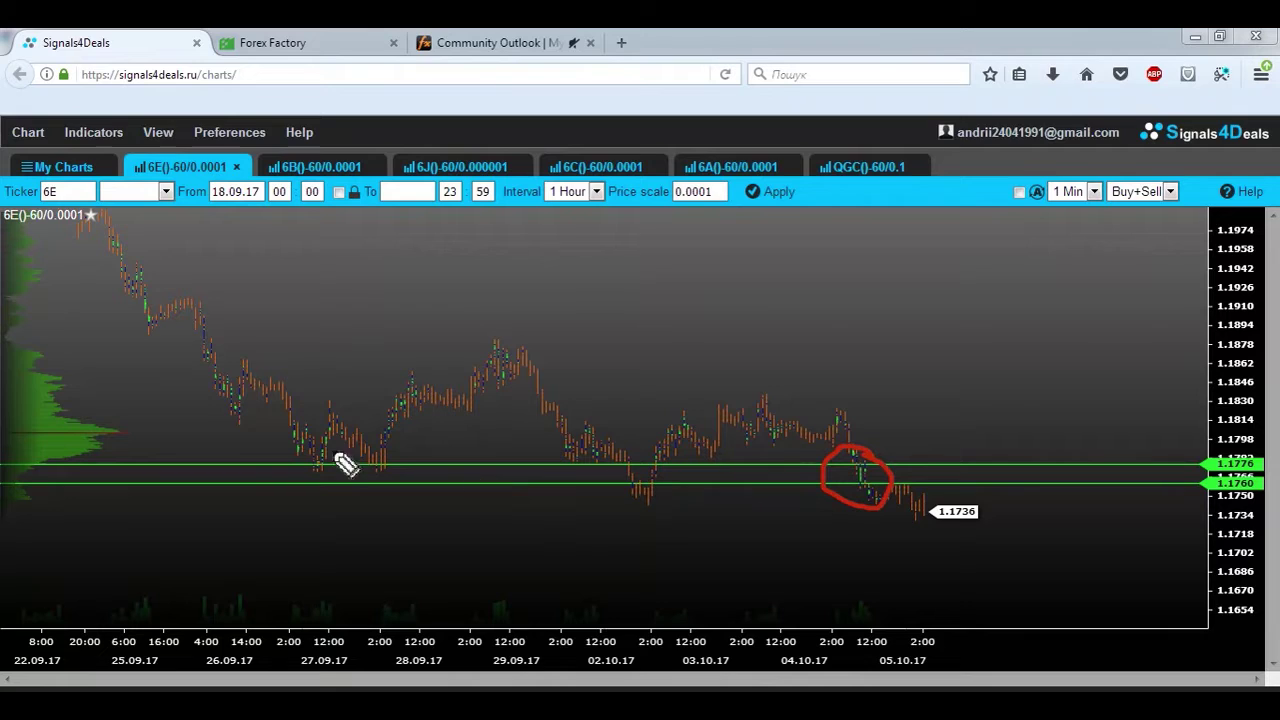
drag(178, 390, 8, 488)
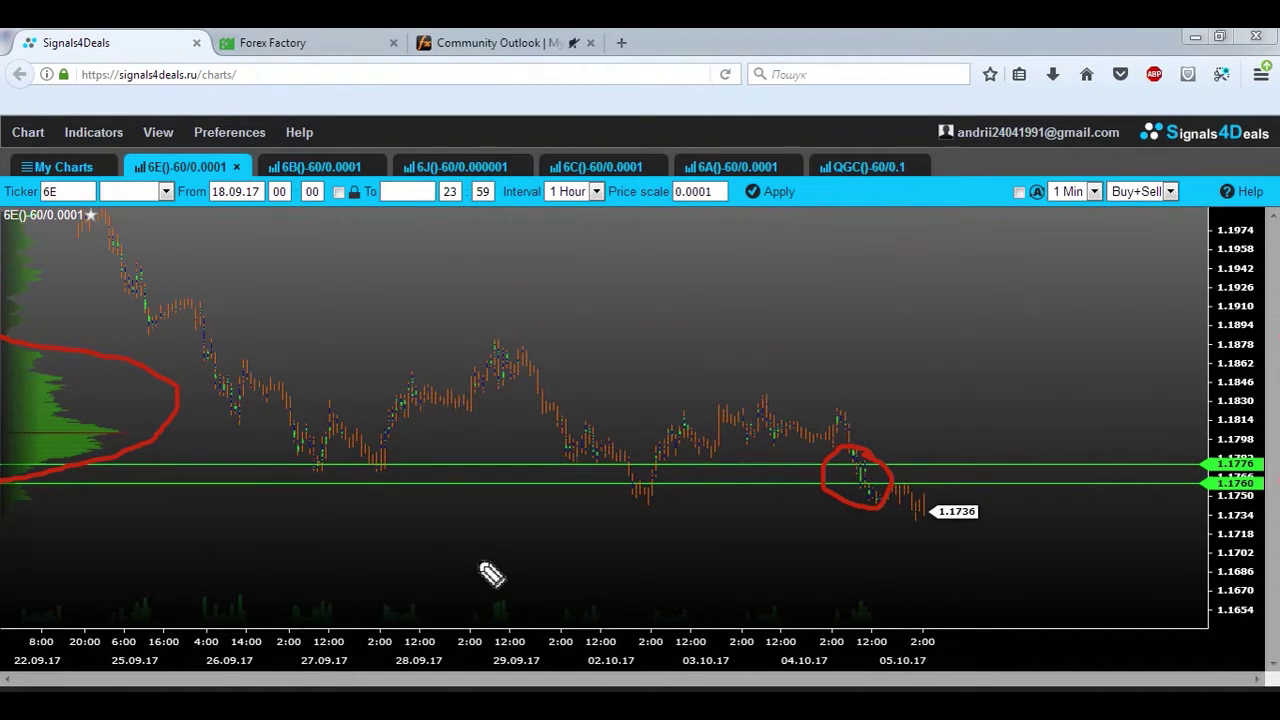
key(Delete)
key(Escape)
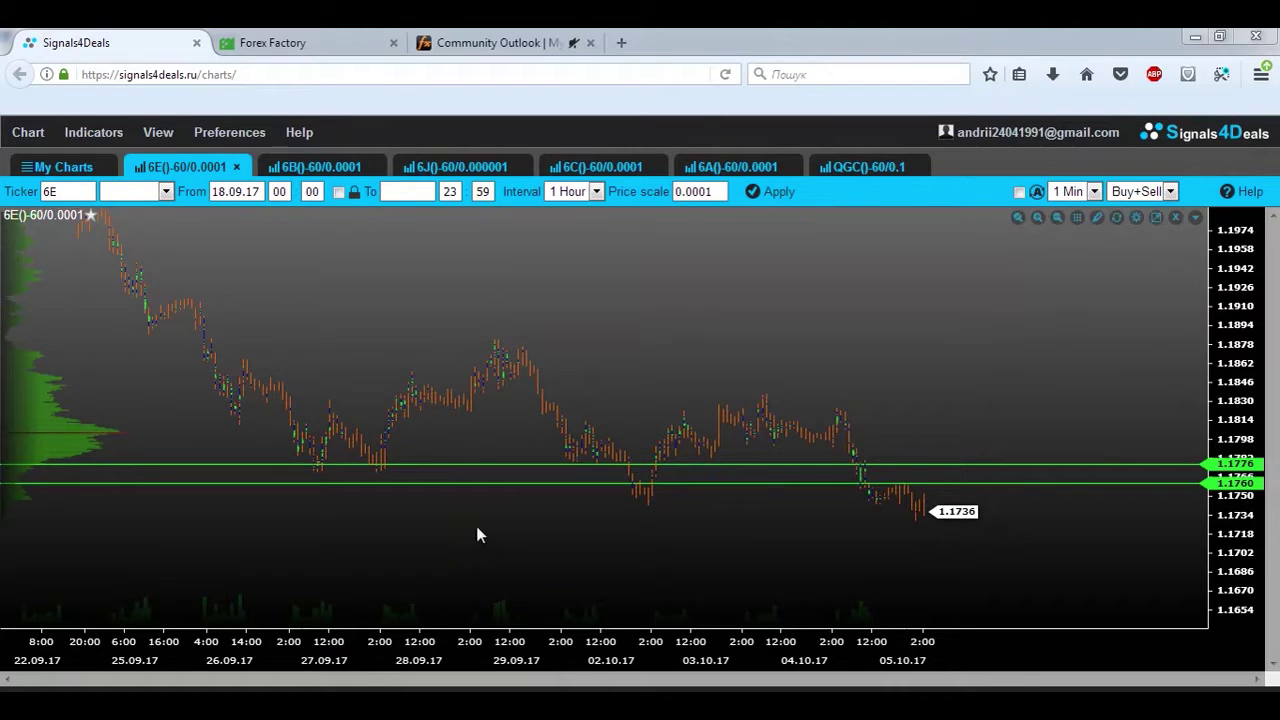
Switch back to the EURUSD chart in MetaTrader and sketch a rebound to the 1.17160 level followed by a downward arrow
key(alt+Tab)
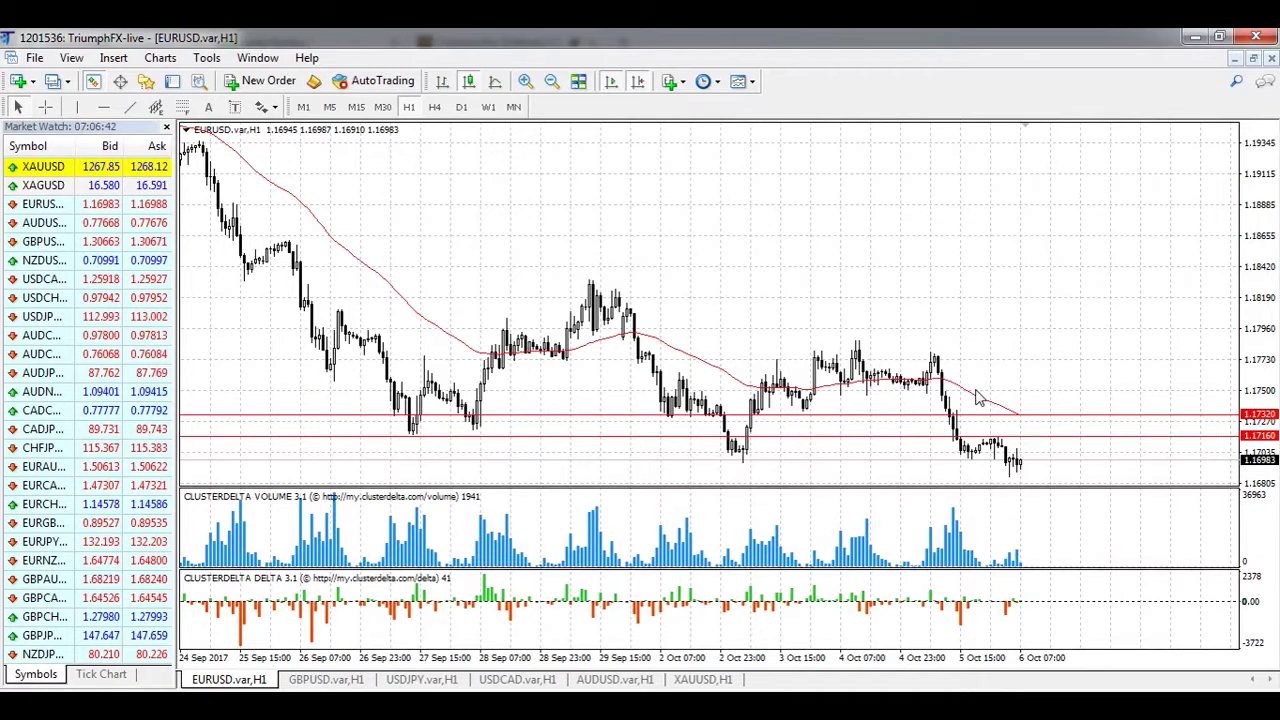
key(ctrl+shift+d)
mouse_move(1035, 465)
mouse_down()
mouse_move(1080, 450)
mouse_move(1135, 540)
mouse_move(1155, 520)
mouse_up()
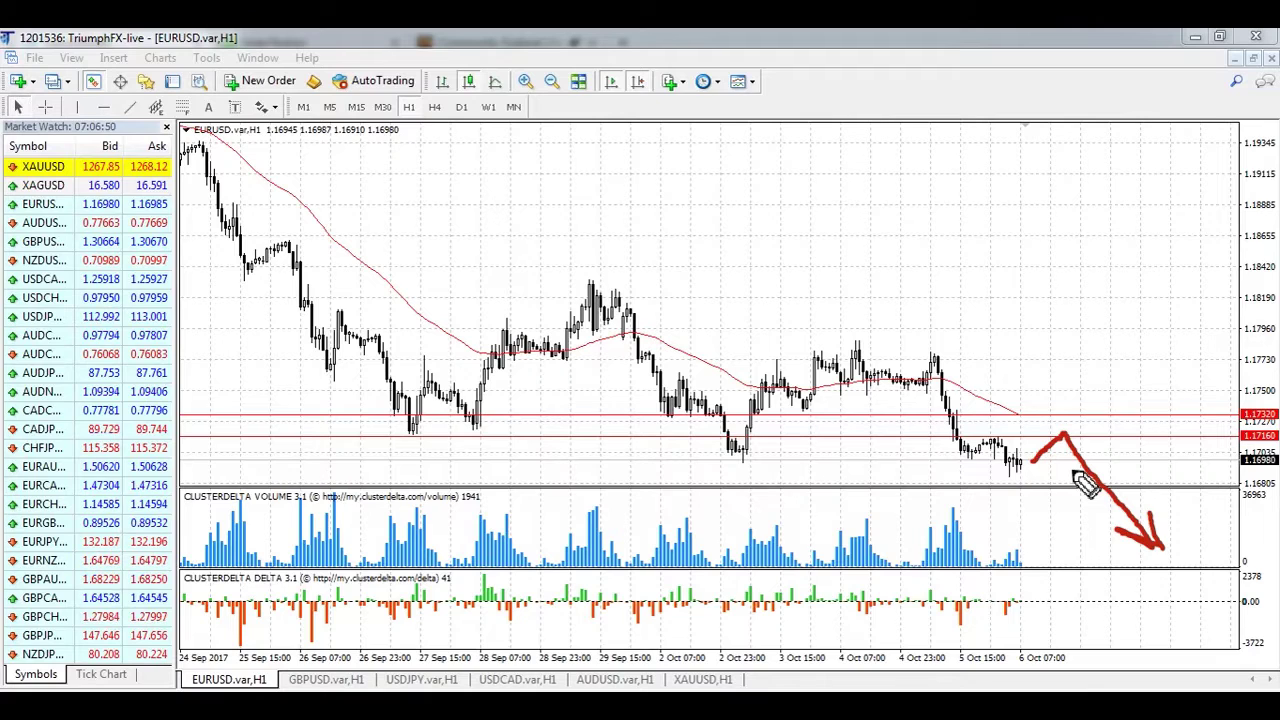
Add short horizontal marks beside the EURUSD forecast, bracket its price levels, handwrite a note above, and clear the drawings
drag(1110, 470, 1064, 464)
drag(1040, 412, 1132, 405)
mouse_move(1222, 390)
mouse_down()
mouse_move(1223, 450)
mouse_move(1272, 454)
mouse_up()
mouse_move(1028, 284)
mouse_down()
mouse_move(992, 338)
mouse_move(1045, 325)
mouse_move(1062, 290)
mouse_move(1118, 302)
mouse_up()
click(1100, 302)
drag(1144, 284, 1142, 332)
mouse_move(1188, 288)
mouse_down()
mouse_move(1180, 329)
mouse_move(1217, 343)
mouse_up()
key(e)
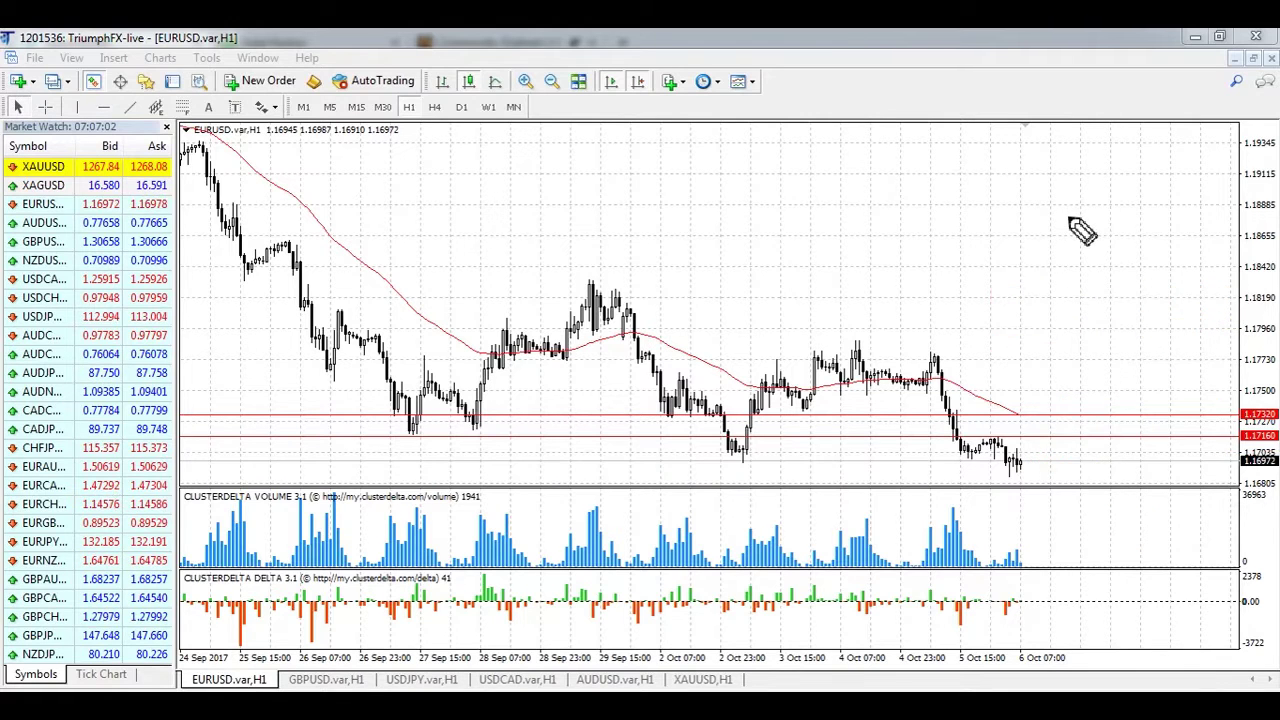
Show the GBPUSD H1 chart and mark its latest decline with a downward arrow, then clear it
click(329, 680)
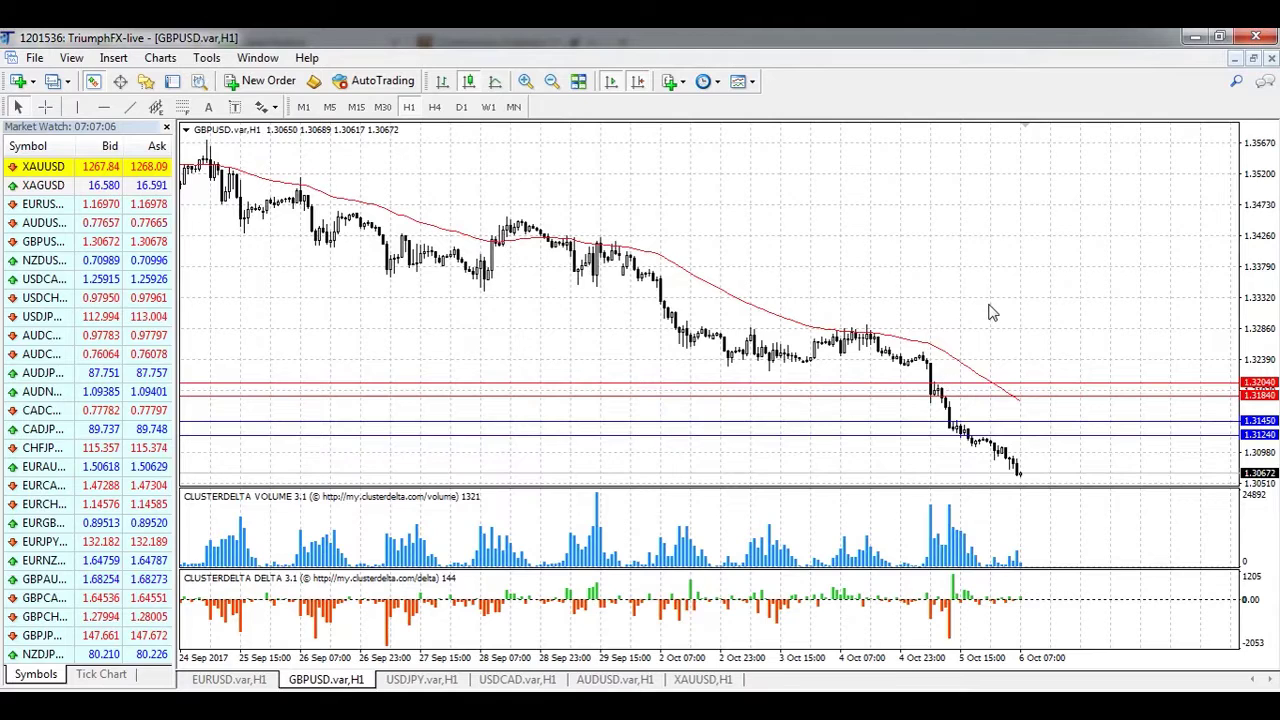
mouse_move(952, 349)
mouse_down()
mouse_move(1115, 452)
mouse_move(1075, 390)
mouse_up()
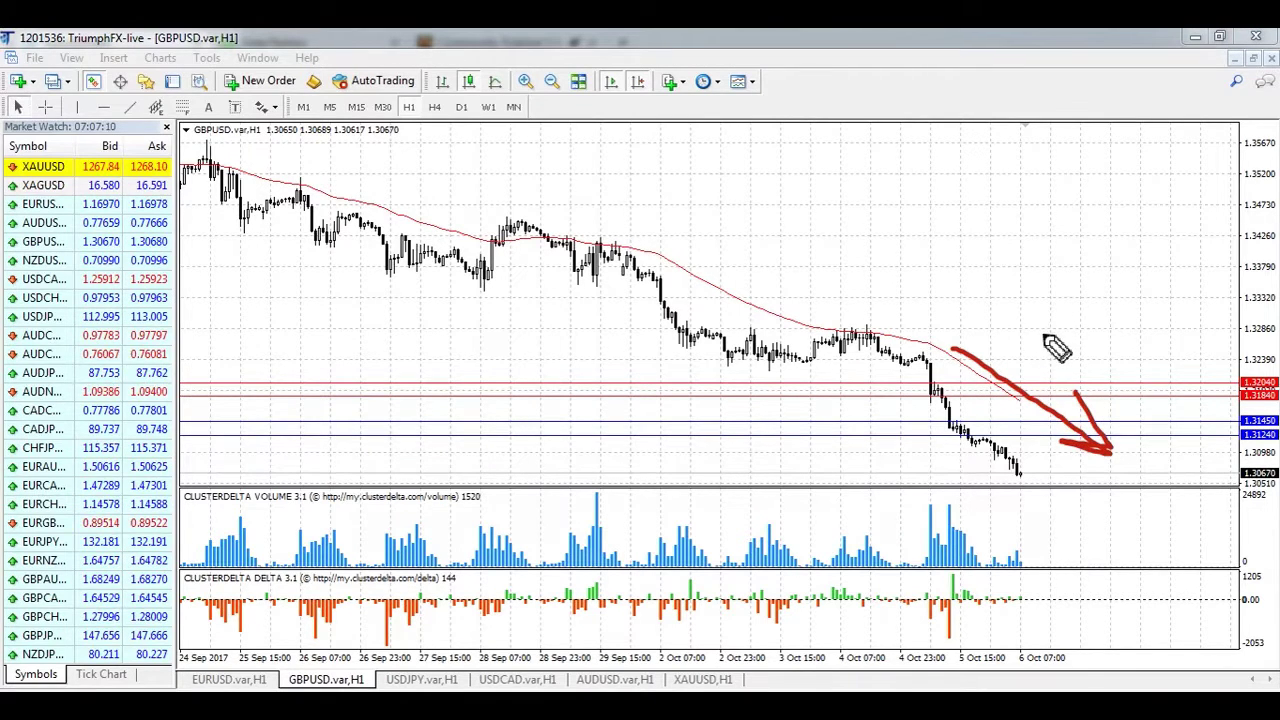
key(e)
Circle the latest GBPUSD volume and delta spikes, and bracket the price levels from 1.32040 down to 1.31240
mouse_move(1000, 510)
mouse_down()
mouse_move(915, 505)
mouse_move(985, 578)
mouse_move(948, 498)
mouse_up()
mouse_move(955, 582)
mouse_down()
mouse_move(931, 600)
mouse_move(948, 645)
mouse_move(965, 600)
mouse_up()
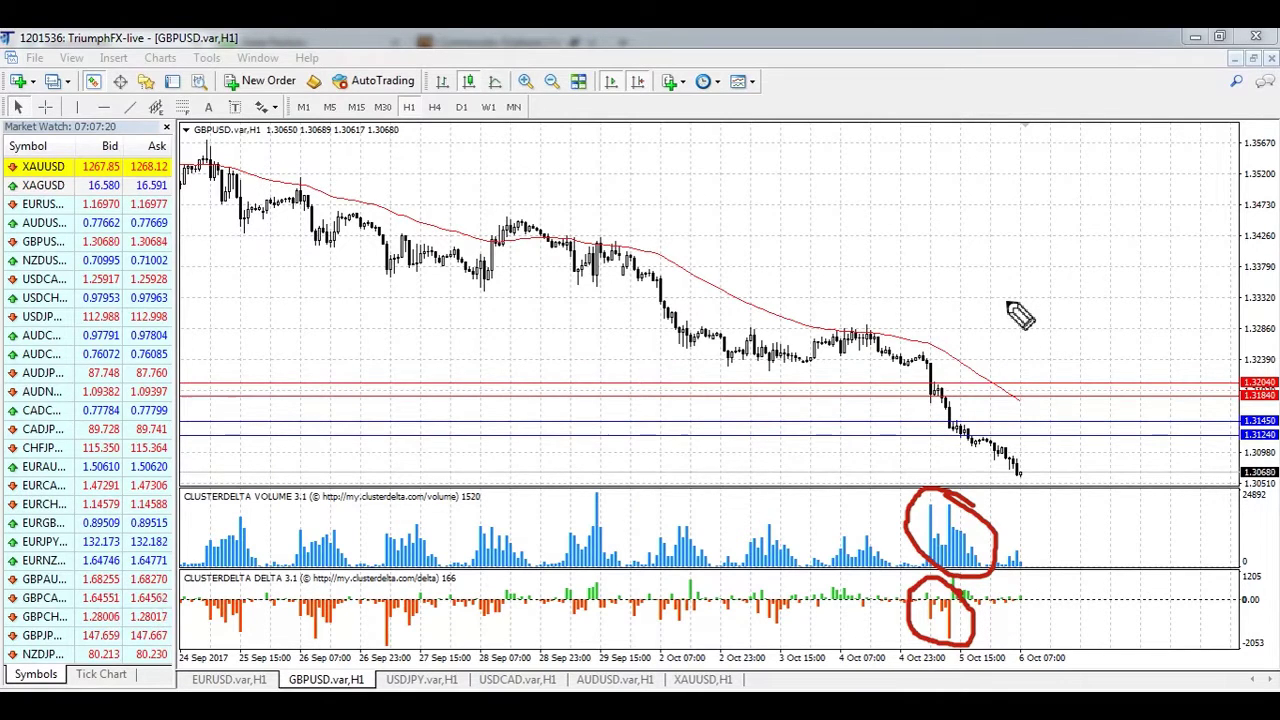
key(e)
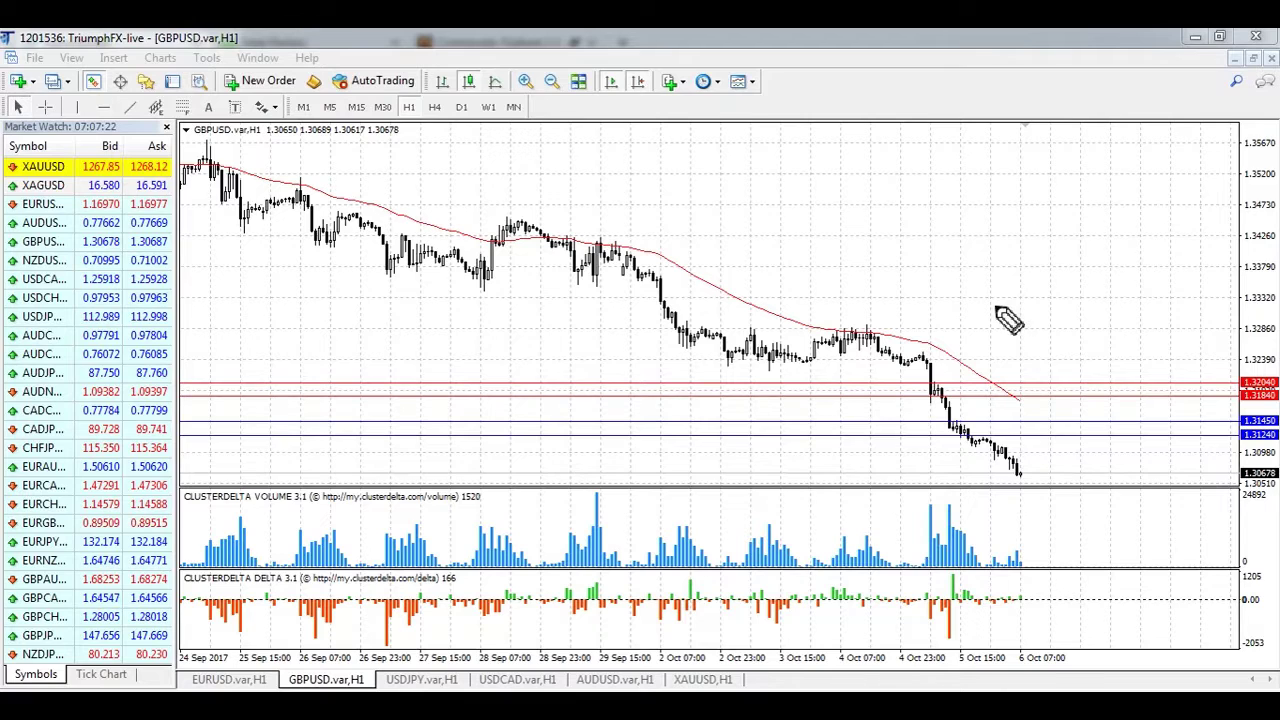
drag(1228, 402, 1222, 458)
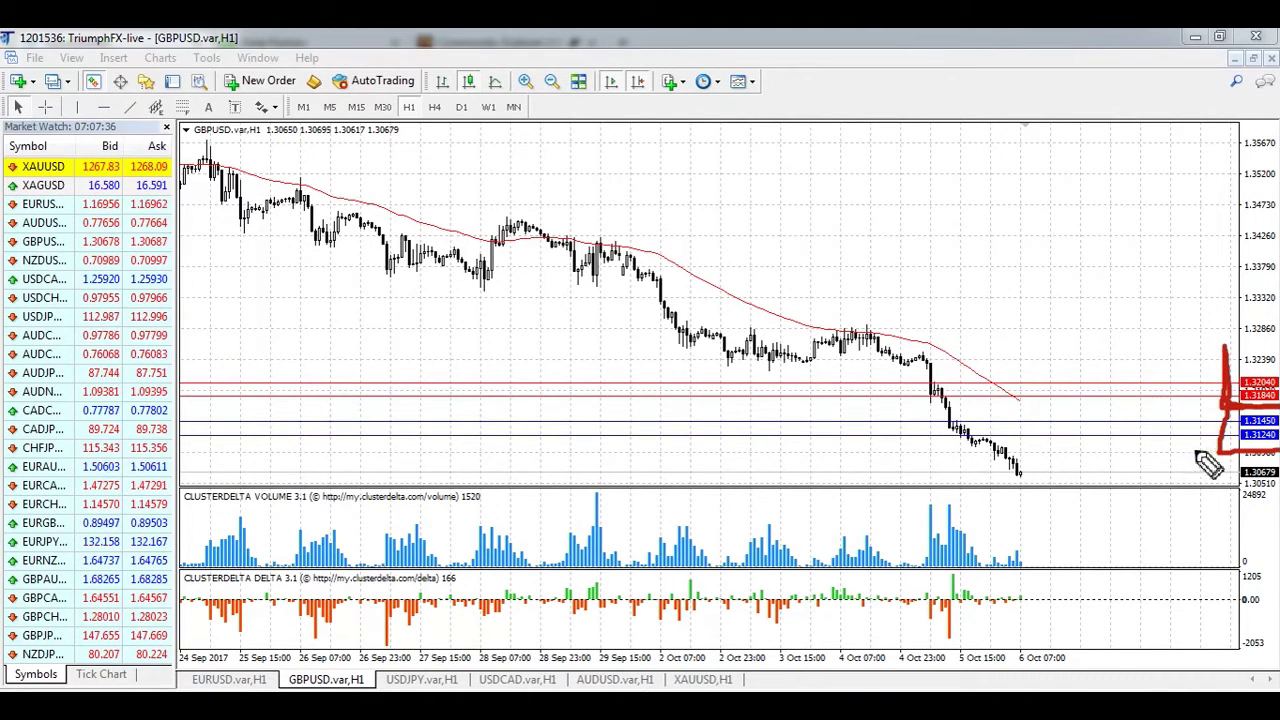
mouse_move(1229, 441)
mouse_down()
mouse_move(1224, 458)
mouse_move(1279, 452)
mouse_up()
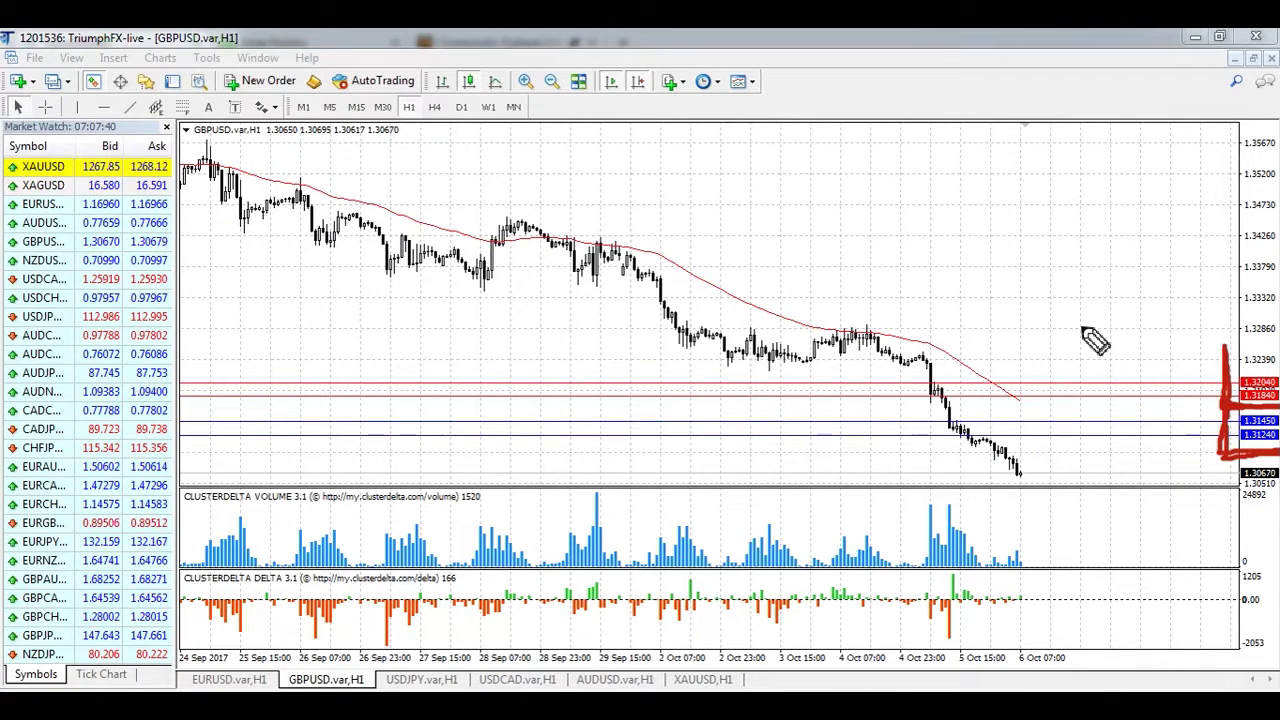
On the 6B chart in Signals4Deals, circle the bars at the red and green level pairs and draw a downward arrow beside the decline
key(ctrl+shift+7)
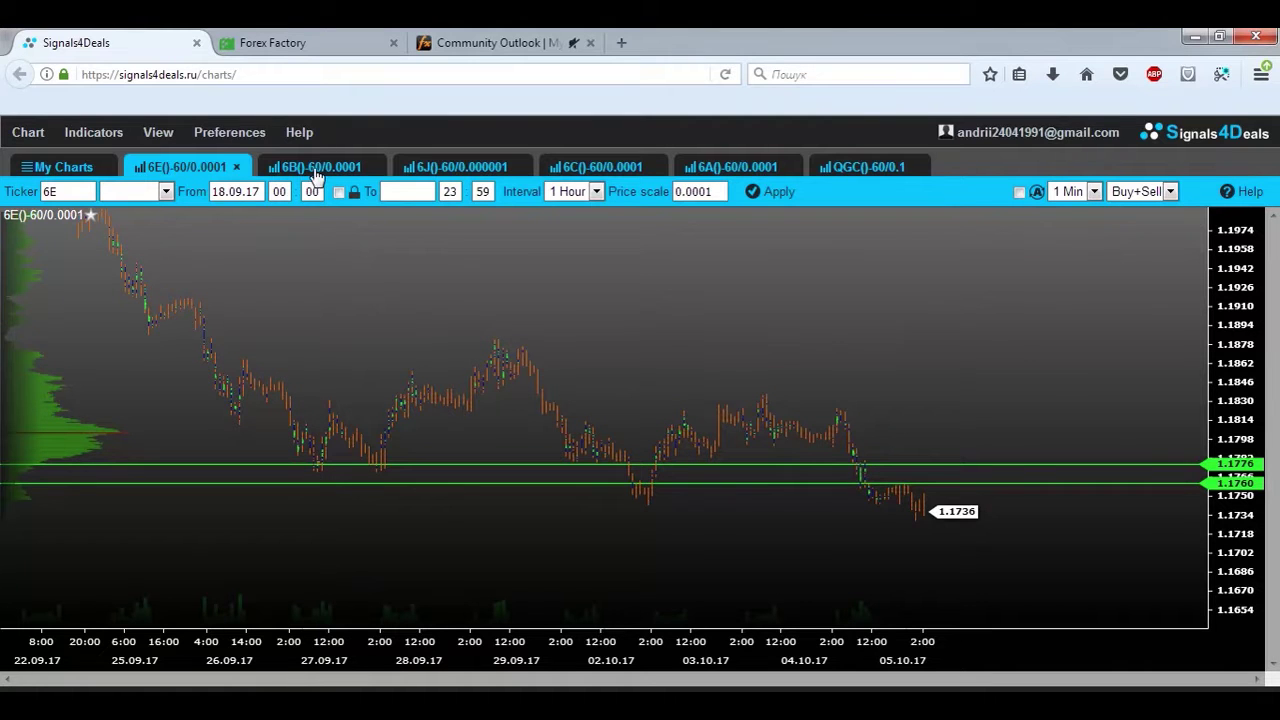
click(314, 170)
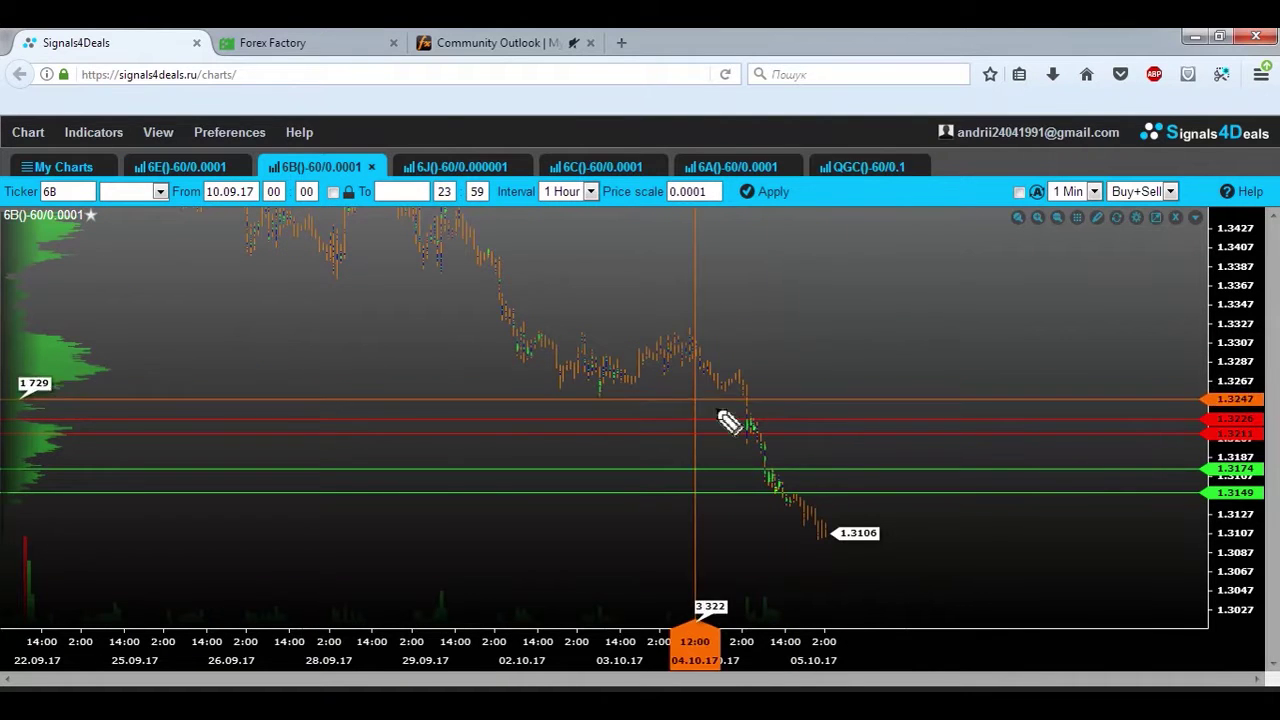
drag(770, 404, 722, 418)
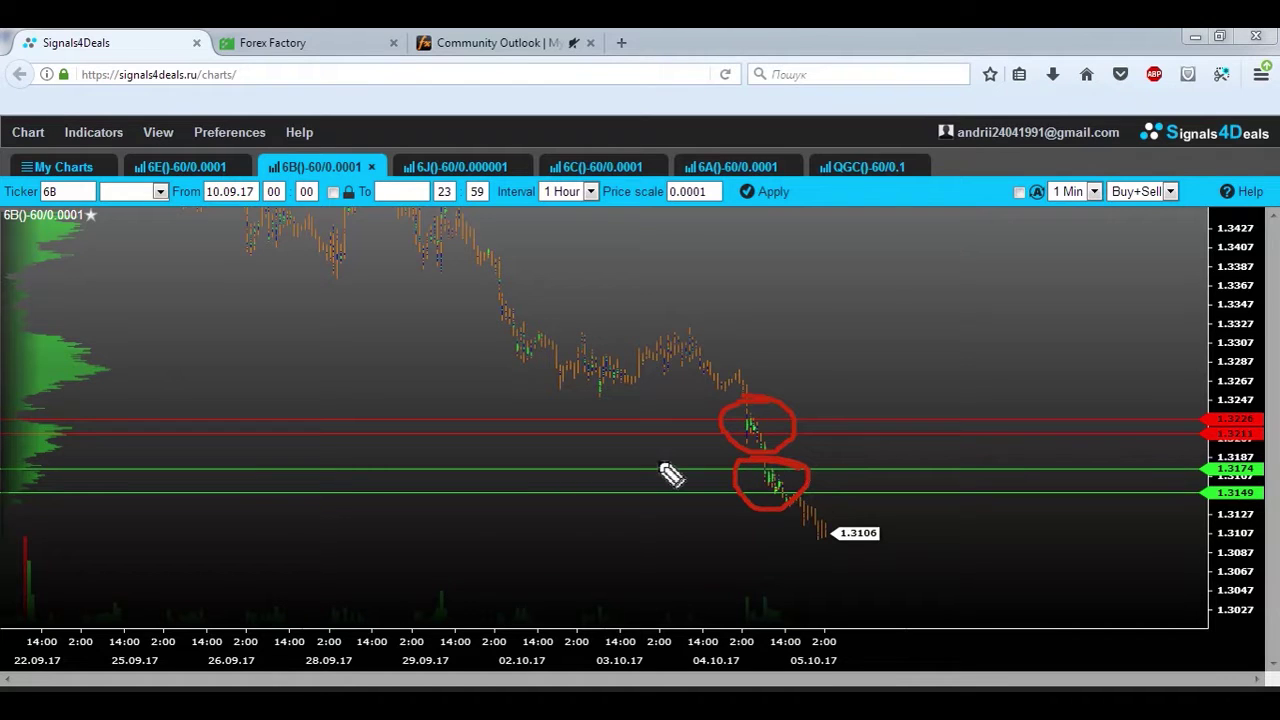
drag(768, 333, 915, 478)
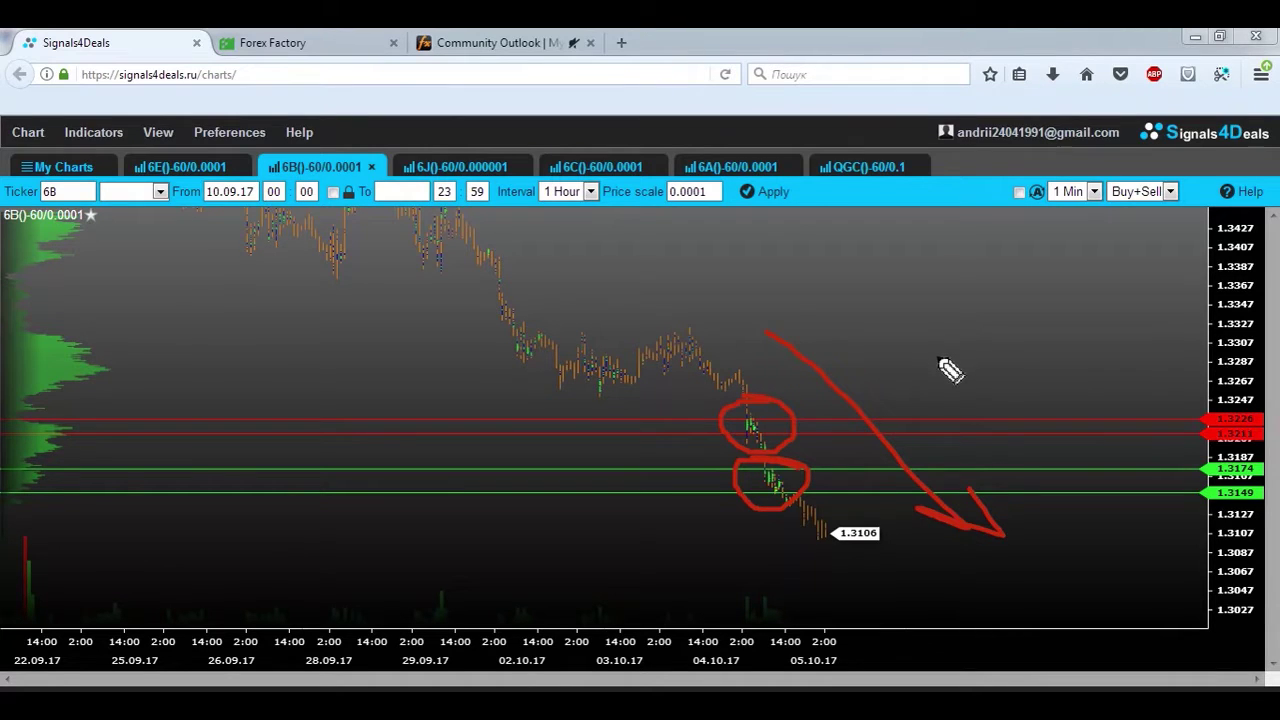
key(e)
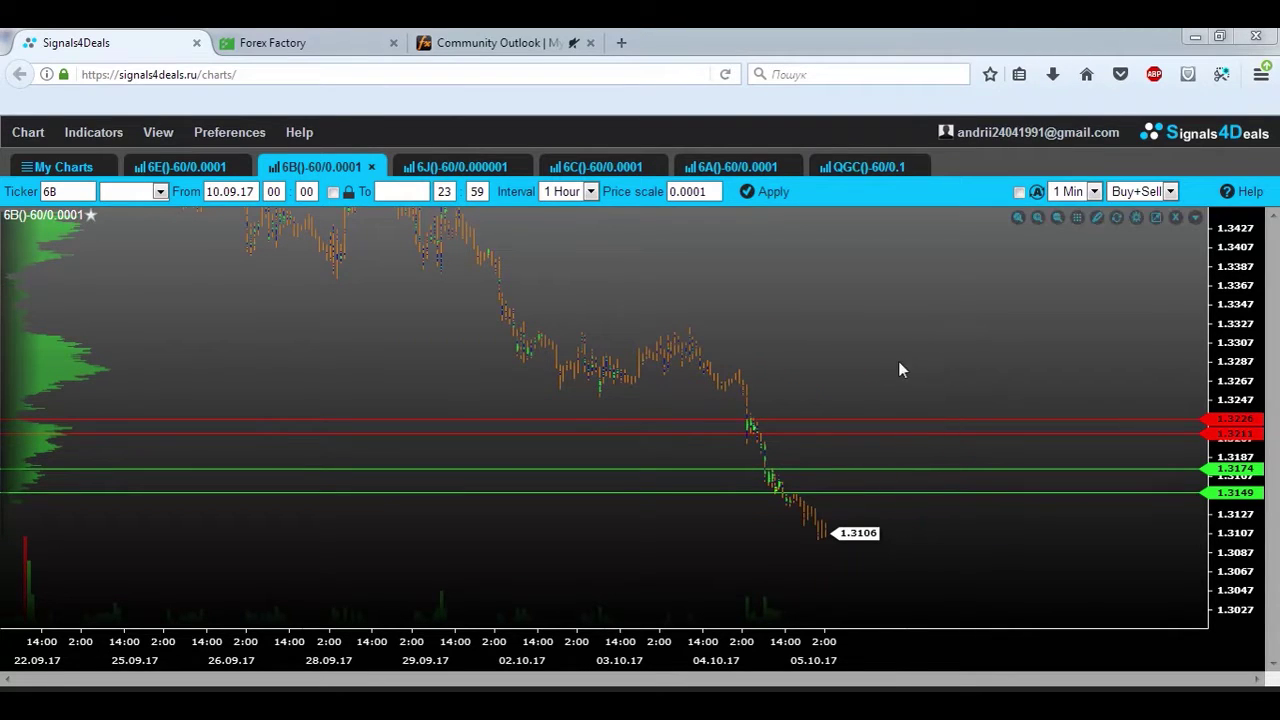
Back on the GBPUSD chart in MetaTrader, sketch a rebound to 1.31240 and a downward arrow, with horizontal marks below and above the turn
key(alt+Tab)
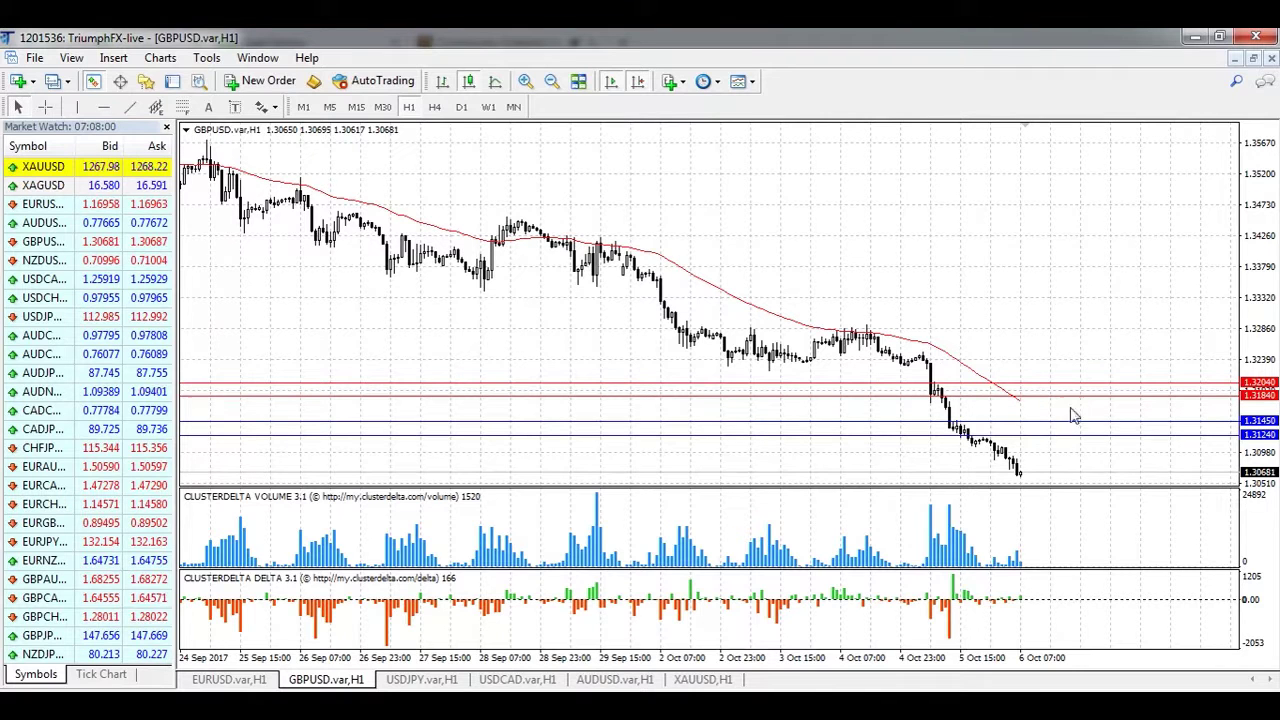
key(ctrl+2)
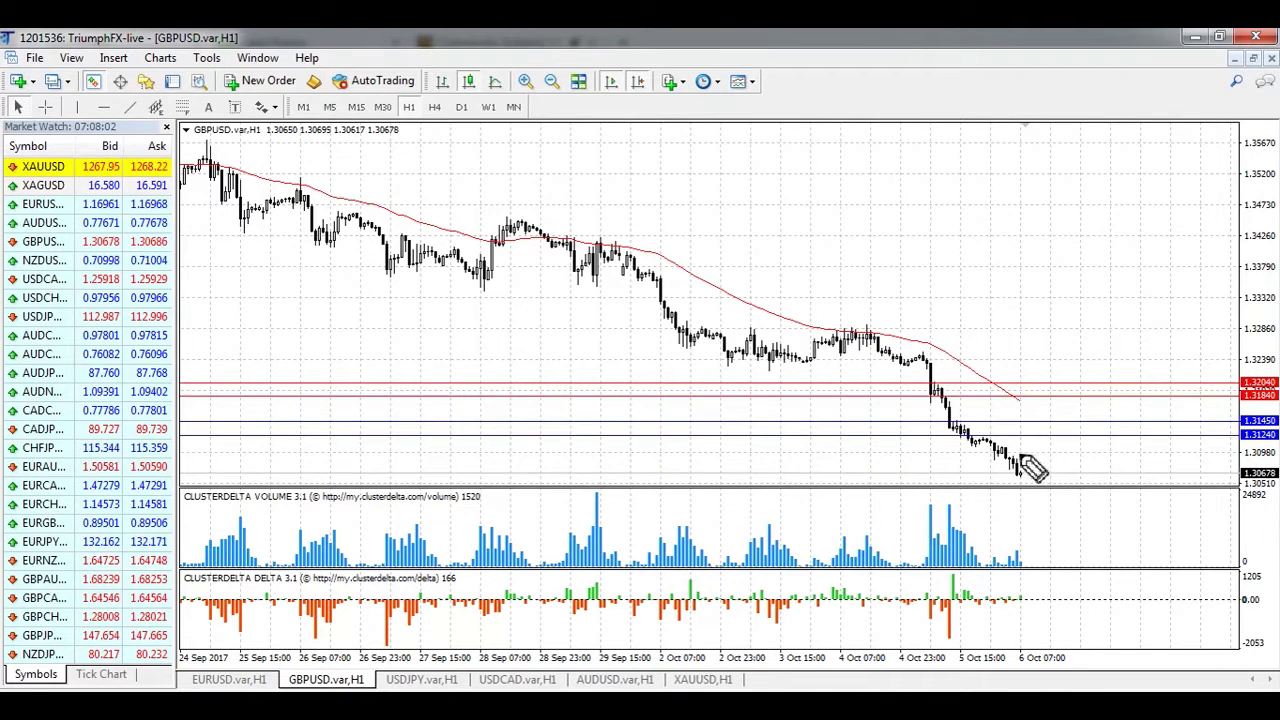
mouse_move(1020, 470)
mouse_down()
mouse_move(1052, 441)
mouse_move(1130, 548)
mouse_move(1112, 510)
mouse_up()
drag(1052, 467, 1097, 468)
drag(1022, 412, 1104, 412)
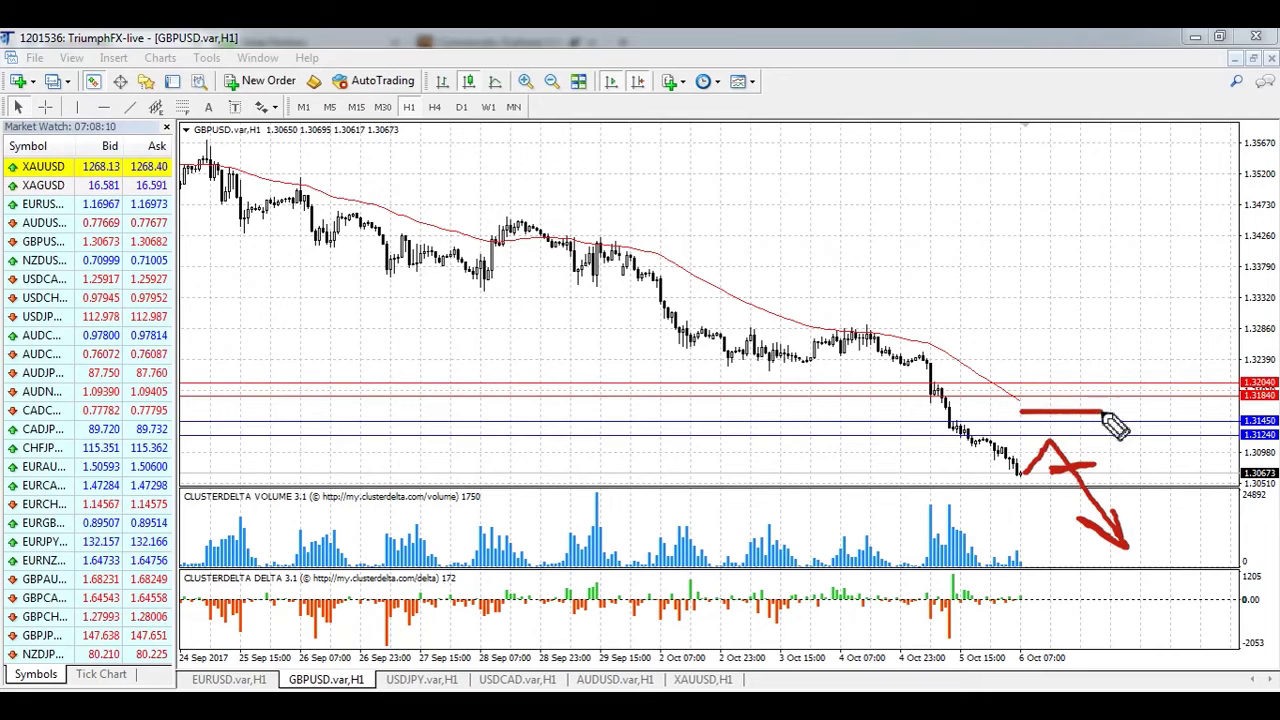
Bracket the 1.31450 and 1.31240 levels, handwrite 150 above the GBPUSD forecast, and clear the drawings
mouse_move(1217, 400)
mouse_down()
mouse_move(1222, 445)
mouse_move(1270, 452)
mouse_up()
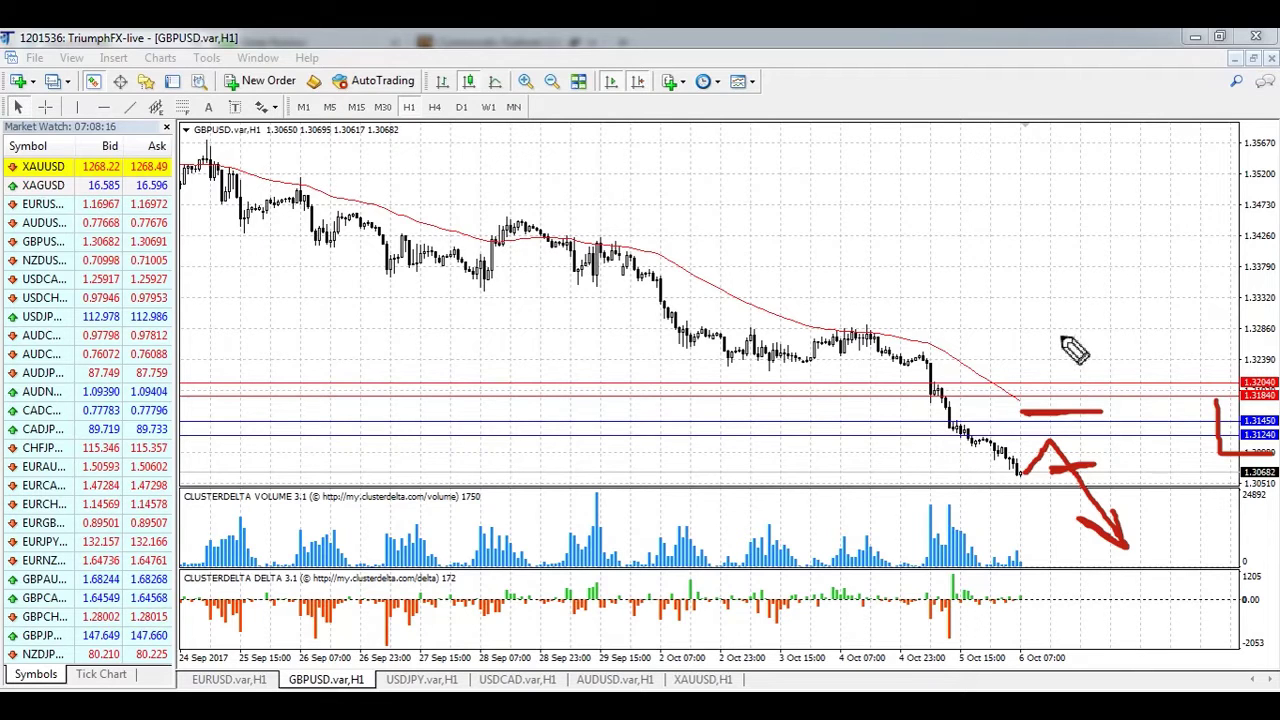
drag(998, 300, 1003, 334)
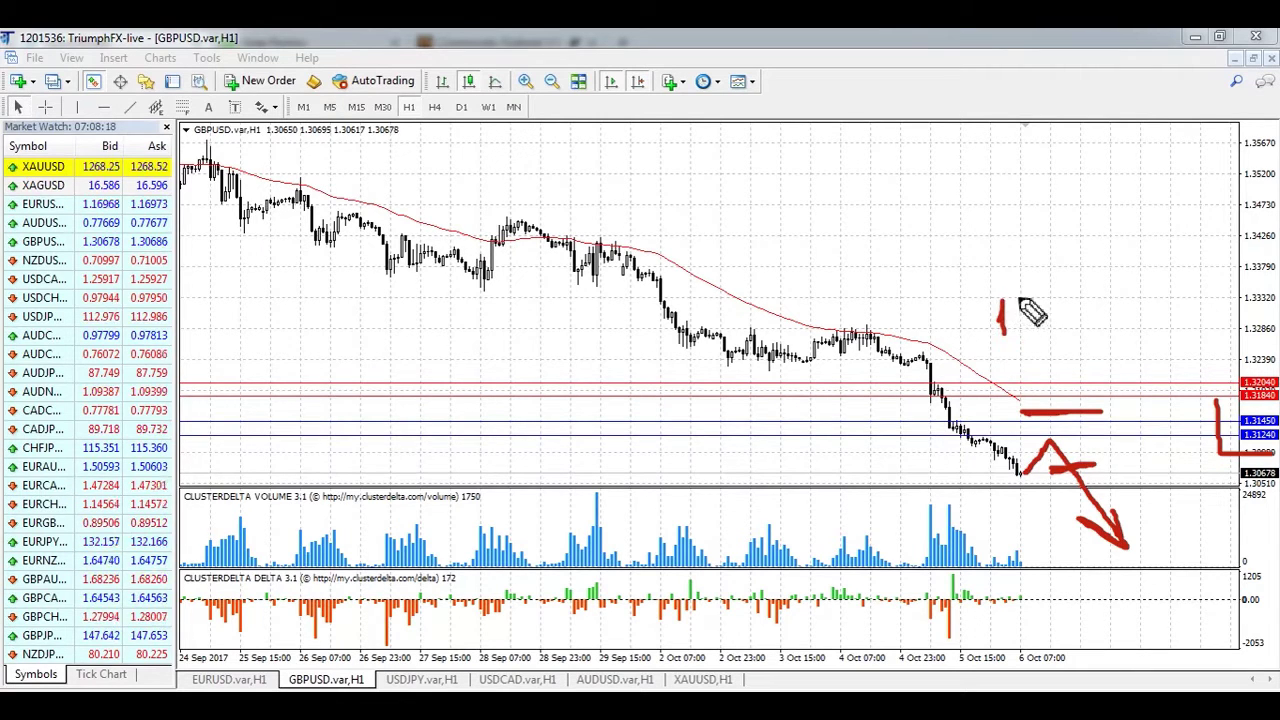
mouse_move(1040, 296)
mouse_down()
mouse_move(1014, 328)
mouse_move(1050, 294)
mouse_up()
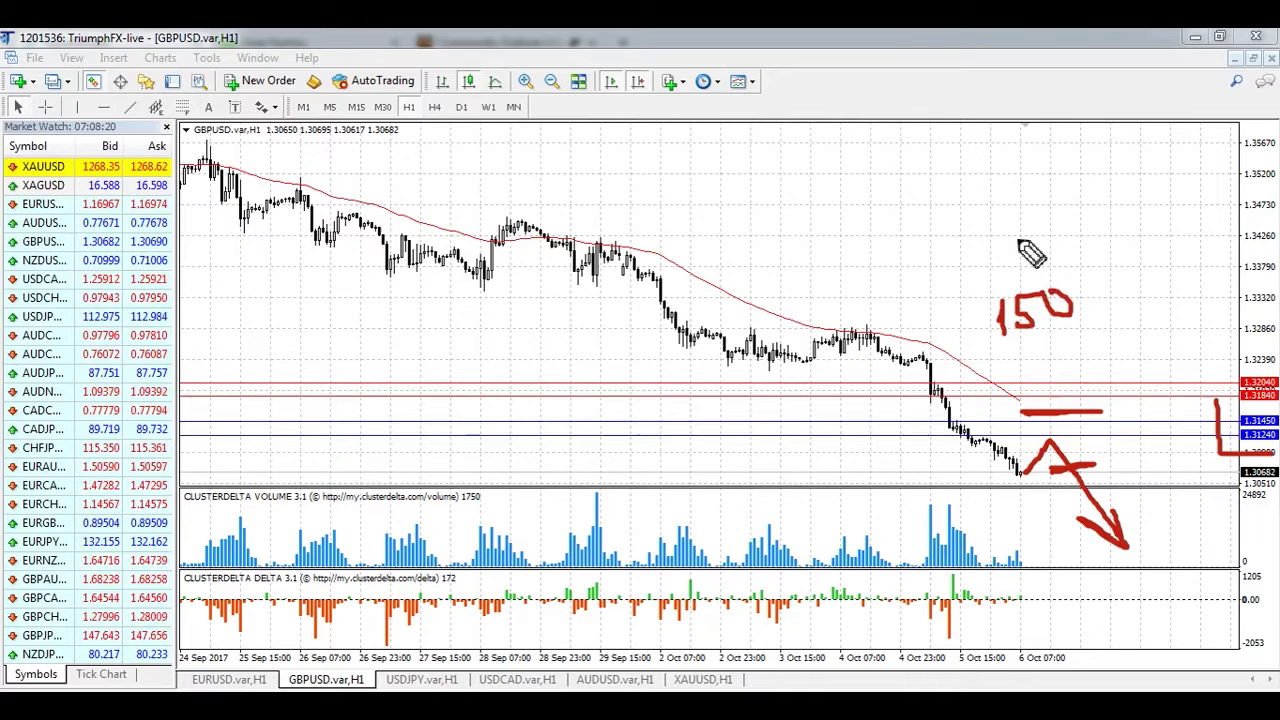
key(e)
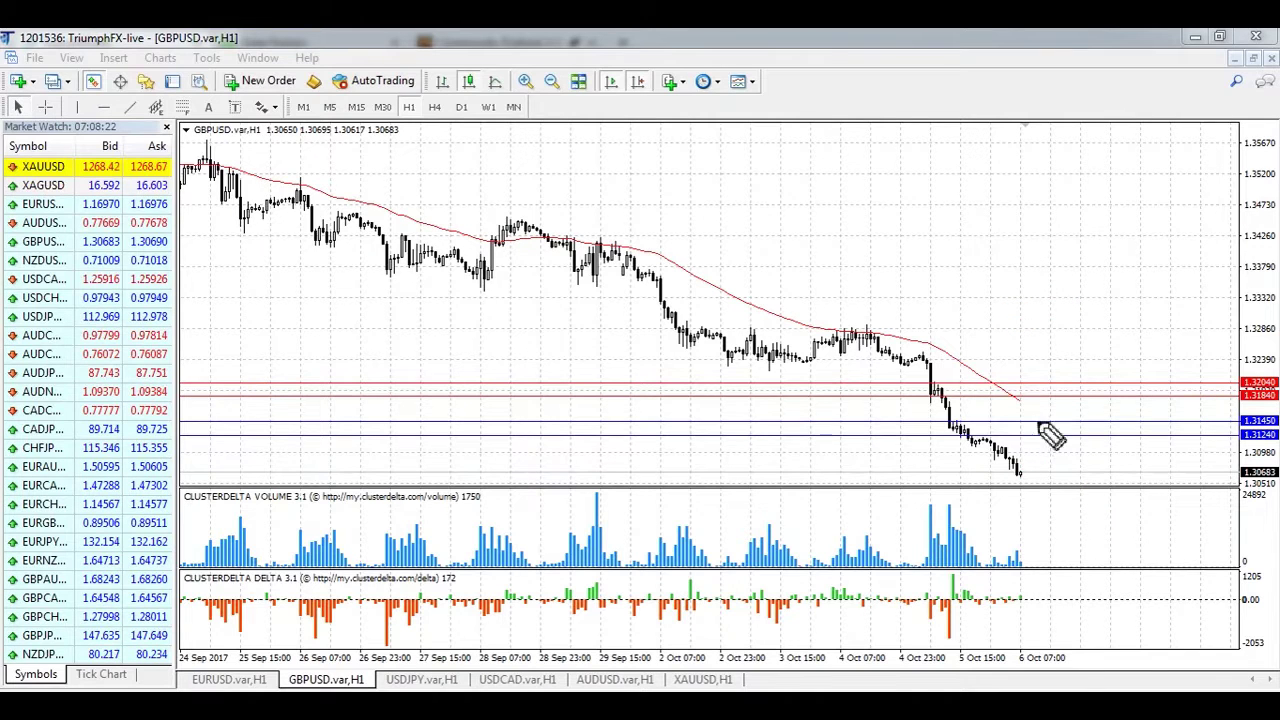
Sketch an alternative GBPUSD path rising past the blue levels to near 1.31840 and ending in a downward arrow, bracketing the blue levels
drag(1034, 469, 1130, 408)
drag(1222, 404, 1276, 450)
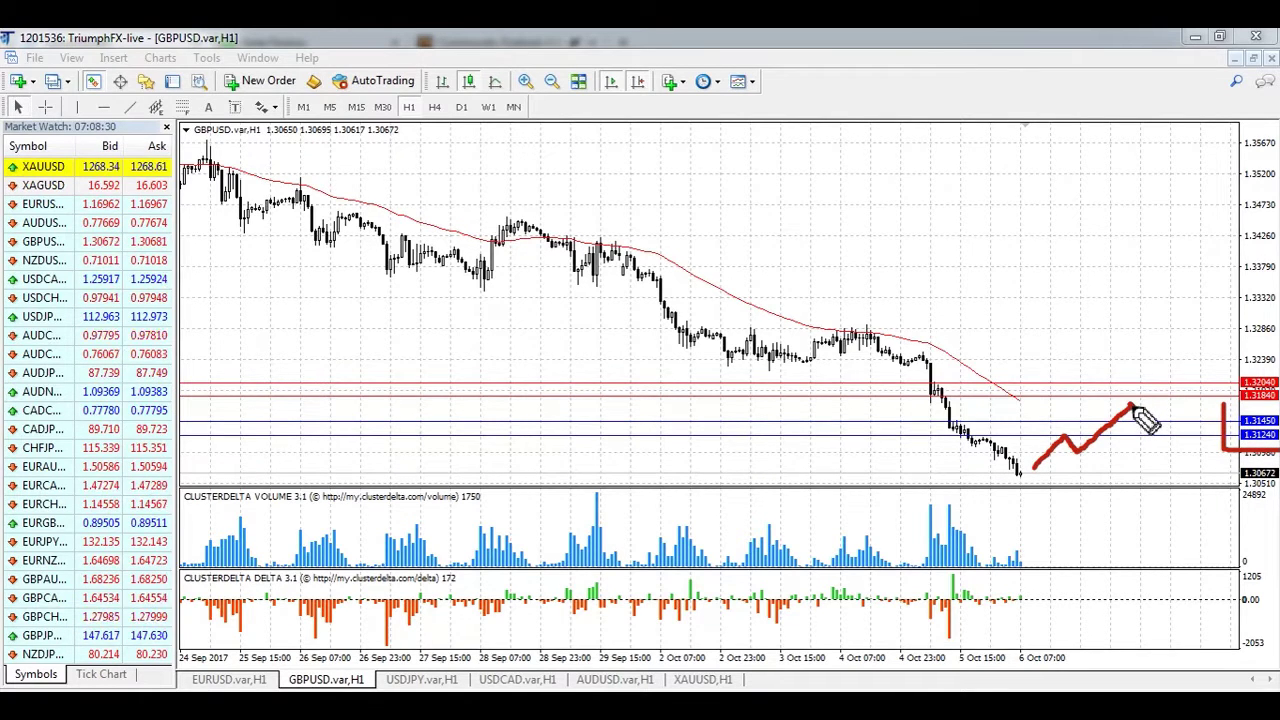
drag(1133, 406, 1202, 506)
drag(1146, 470, 1205, 512)
drag(1186, 464, 1203, 506)
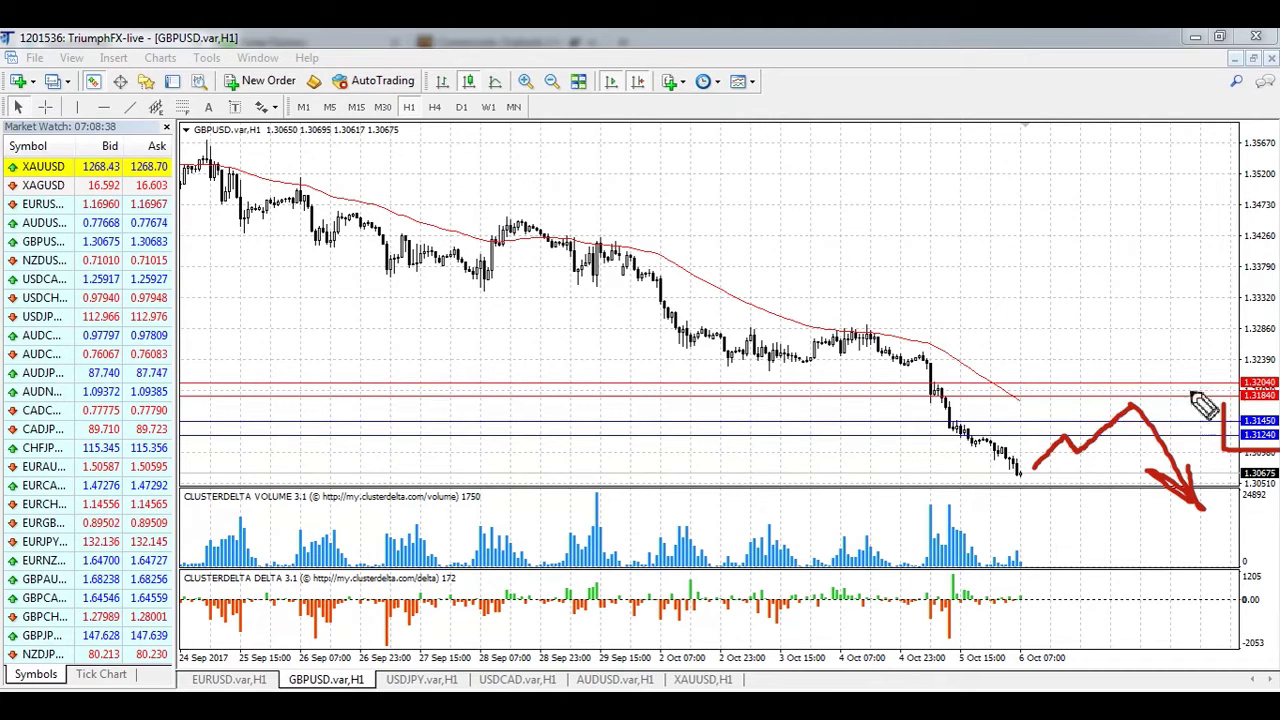
Add horizontal marks below the turn and above 1.32040, bracket the red levels, handwrite a number above, and clear the drawings
mouse_move(1154, 428)
mouse_down()
mouse_move(1135, 429)
mouse_move(1182, 430)
mouse_up()
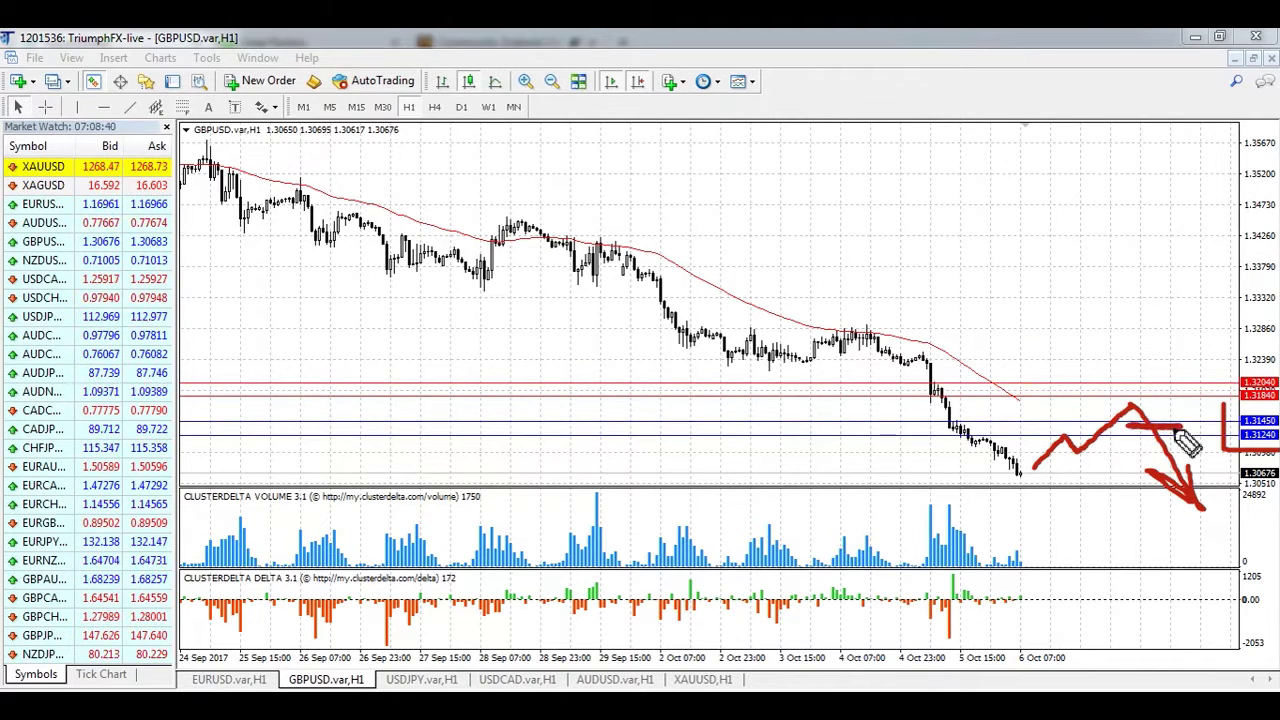
mouse_move(1143, 371)
mouse_down()
mouse_move(1208, 368)
mouse_move(1183, 368)
mouse_move(1228, 352)
mouse_move(1228, 402)
mouse_up()
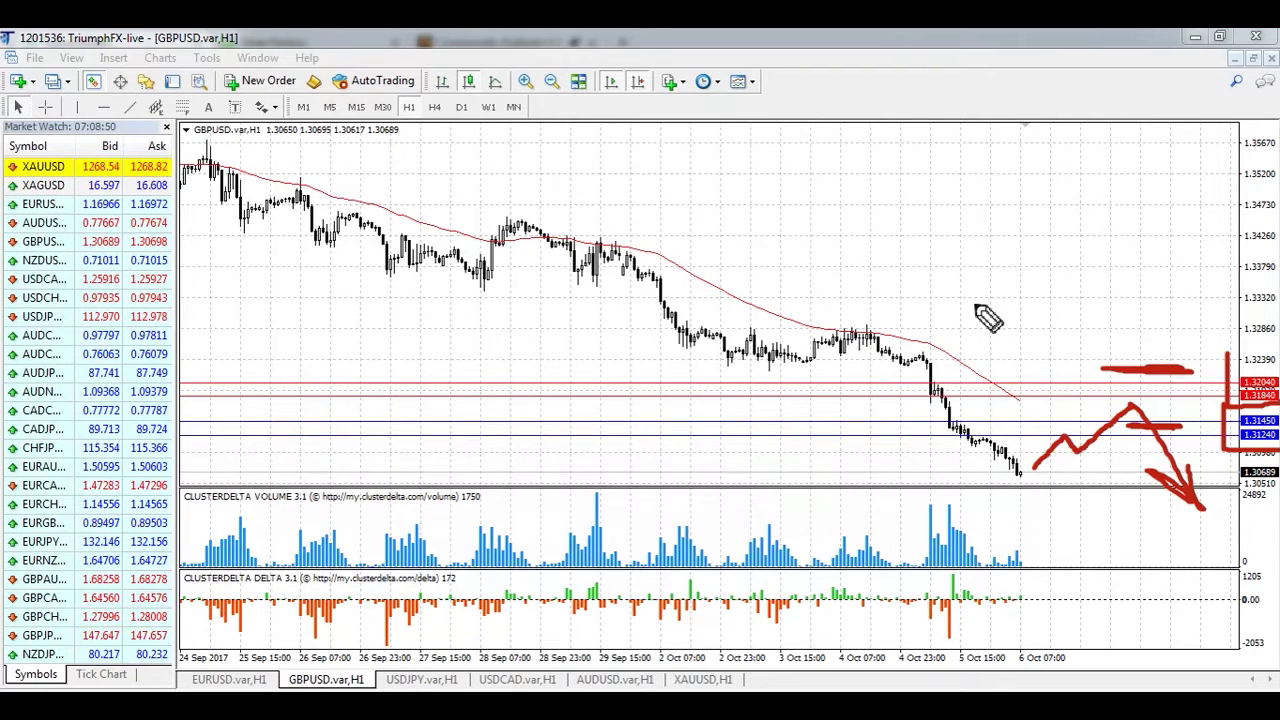
drag(975, 304, 1040, 302)
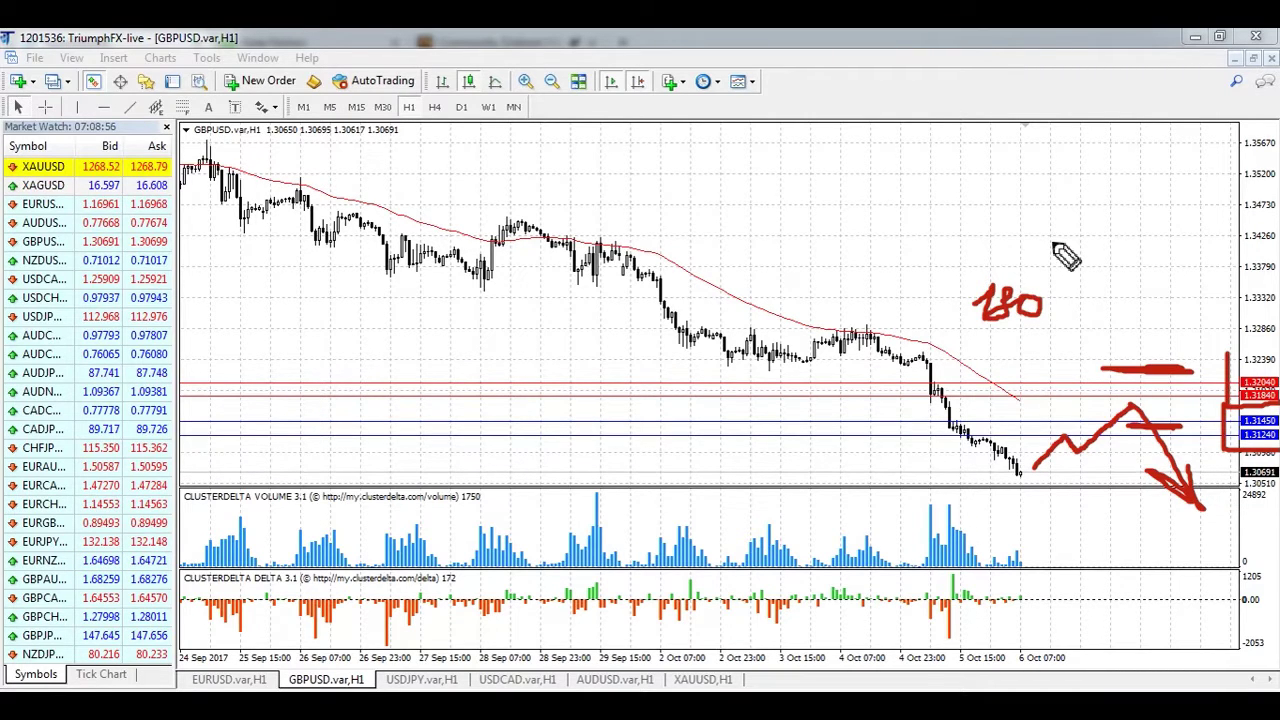
key(e)
key(Escape)
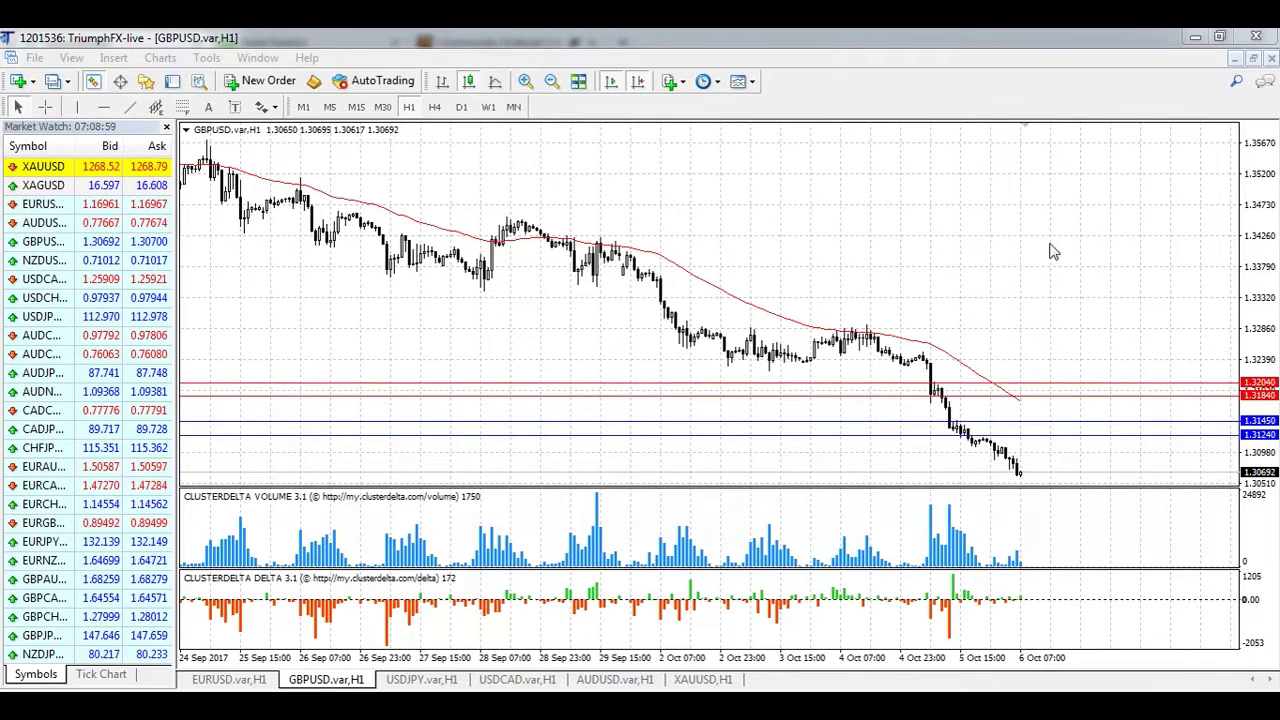
On the USDJPY chart, mark the latest fall and rise with arrows, outline the sideways range below 113.200, and clear the drawings
click(419, 680)
key(ctrl+shift+d)
drag(869, 236, 945, 343)
mouse_move(894, 302)
mouse_down()
mouse_move(928, 336)
mouse_move(940, 291)
mouse_up()
drag(966, 337, 1063, 234)
drag(1063, 234, 1010, 252)
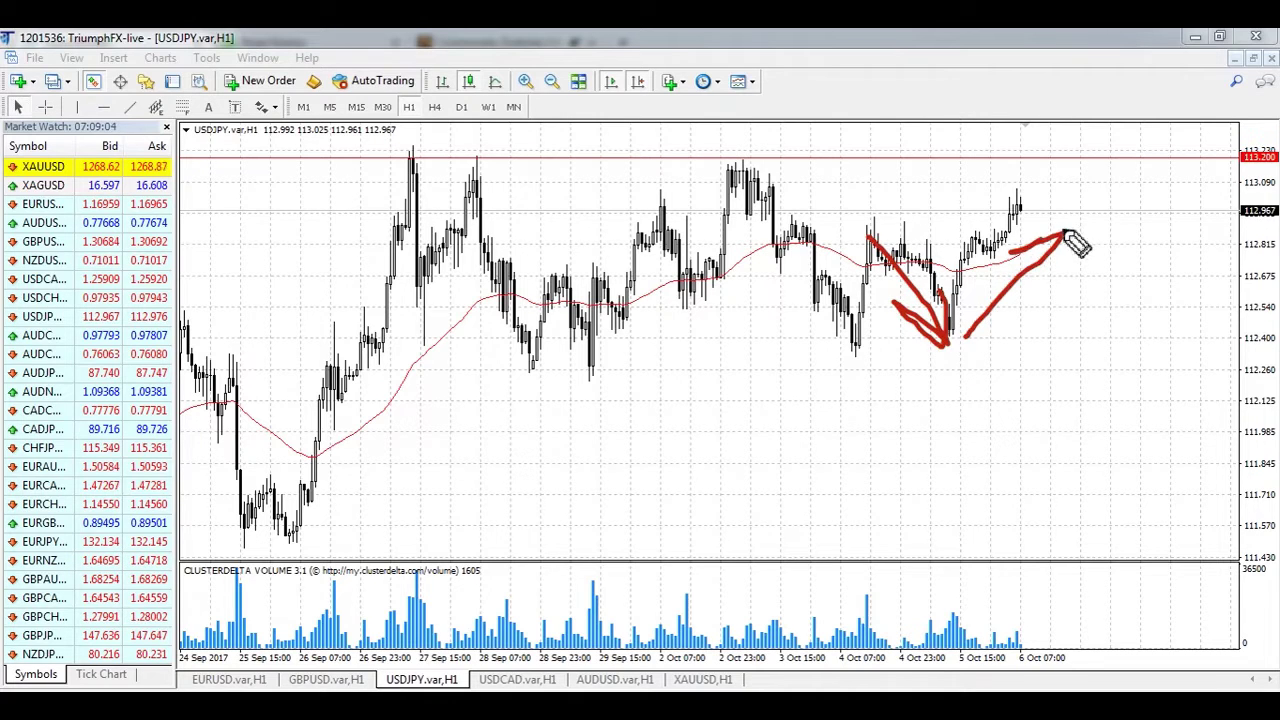
mouse_move(358, 147)
mouse_down()
mouse_move(705, 150)
mouse_move(1078, 210)
mouse_move(966, 363)
mouse_move(409, 363)
mouse_move(382, 150)
mouse_up()
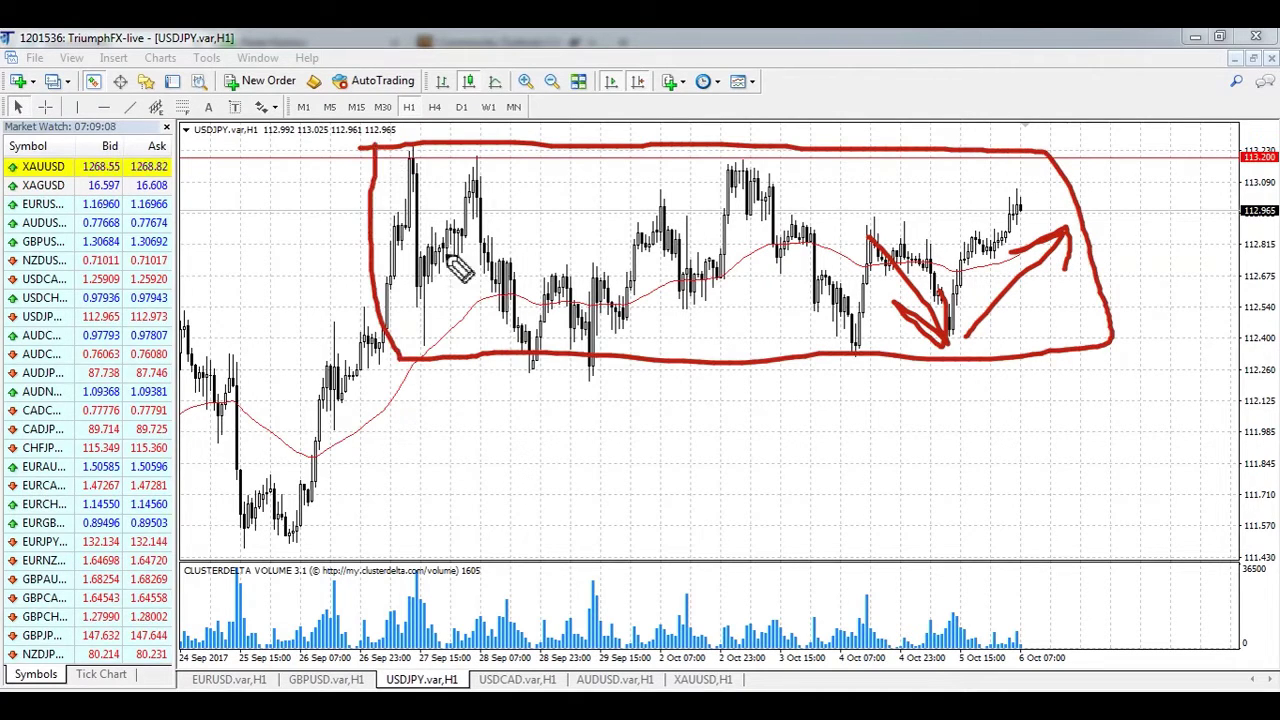
key(Escape)
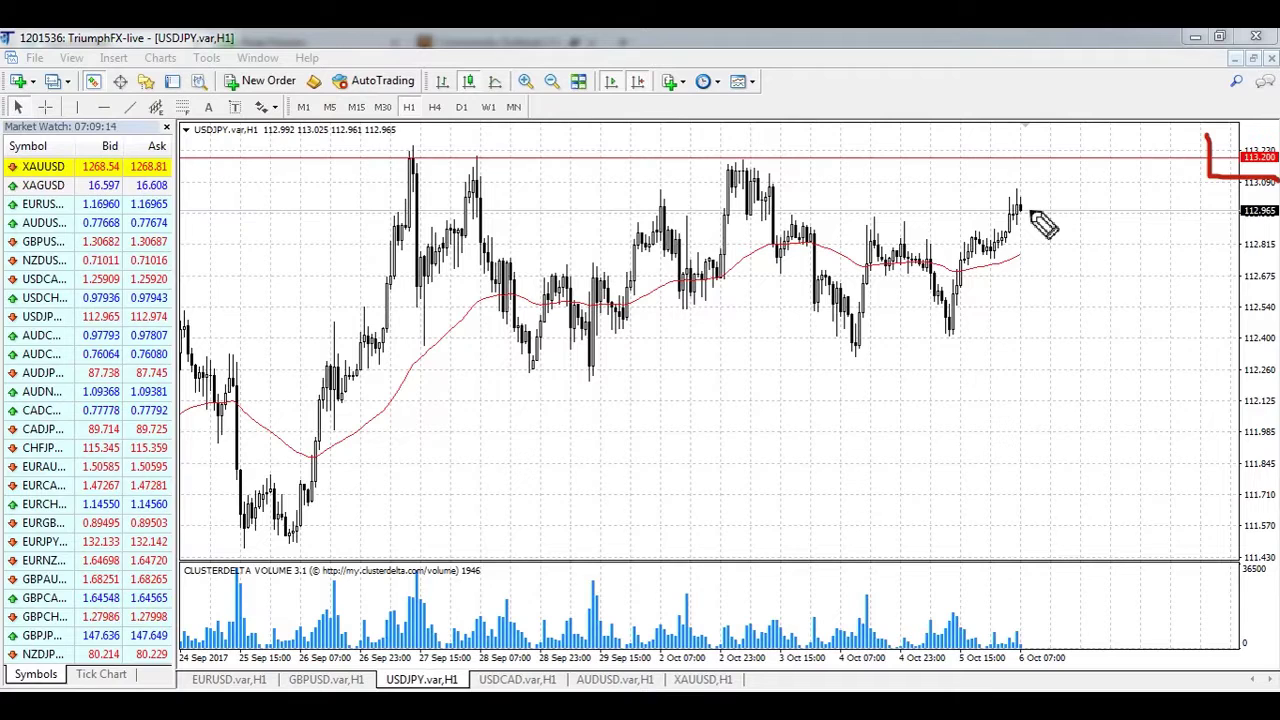
Sketch a USDJPY breakout arrow above 113.200, tall volume bars below it, and horizontal marks above the level and below the pullback
mouse_move(1030, 212)
mouse_down()
mouse_move(1050, 172)
mouse_move(1078, 190)
mouse_move(1102, 110)
mouse_up()
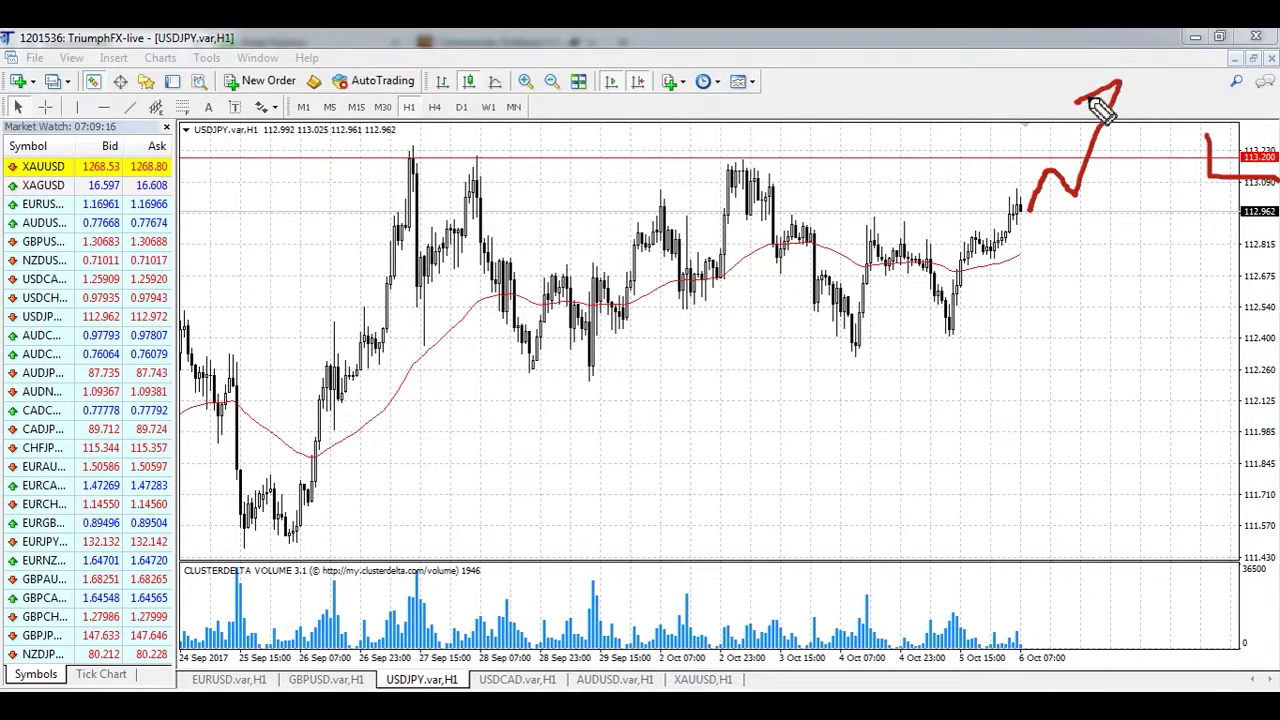
mouse_move(1072, 574)
mouse_down()
mouse_move(1075, 632)
mouse_move(1090, 622)
mouse_up()
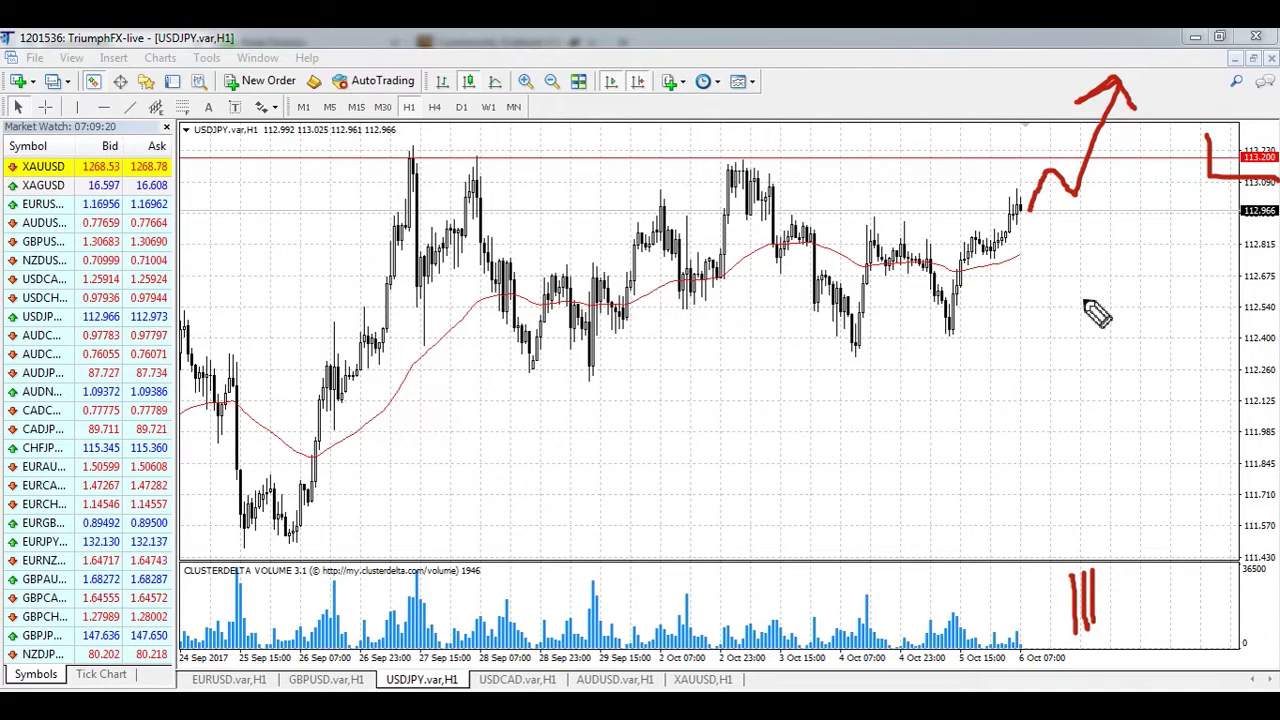
drag(1122, 131, 1079, 132)
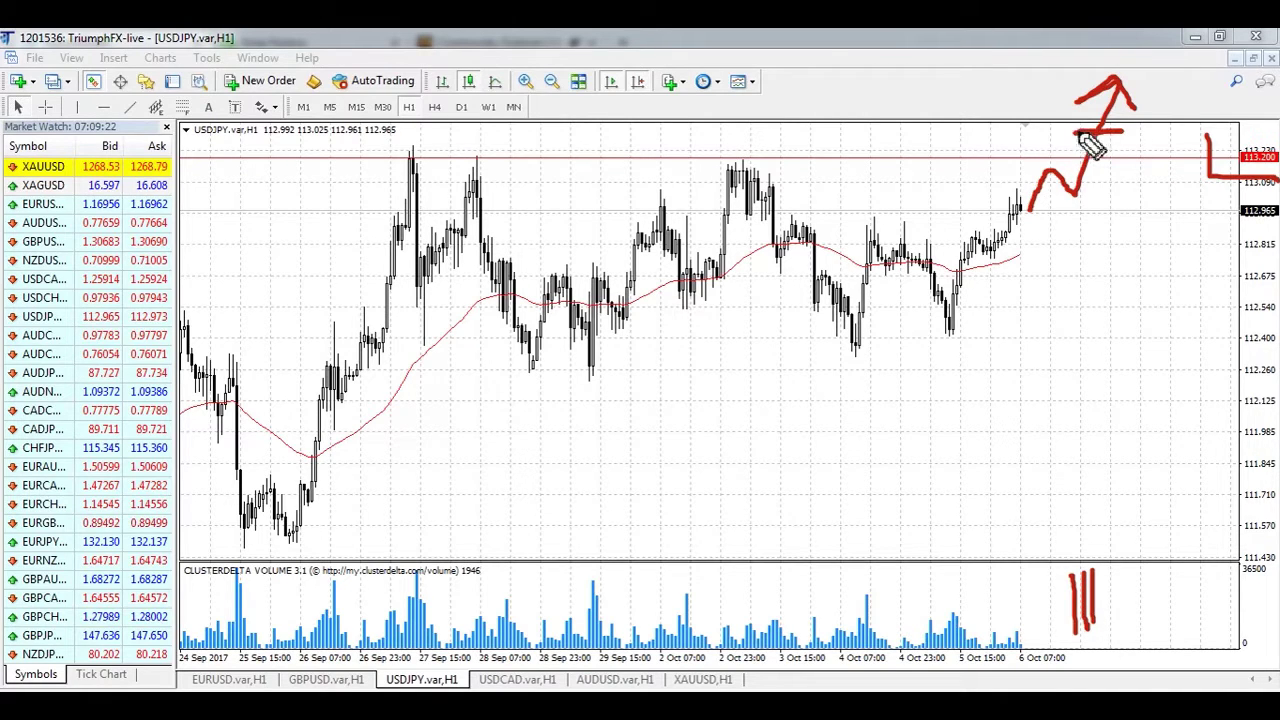
drag(1048, 209, 1135, 209)
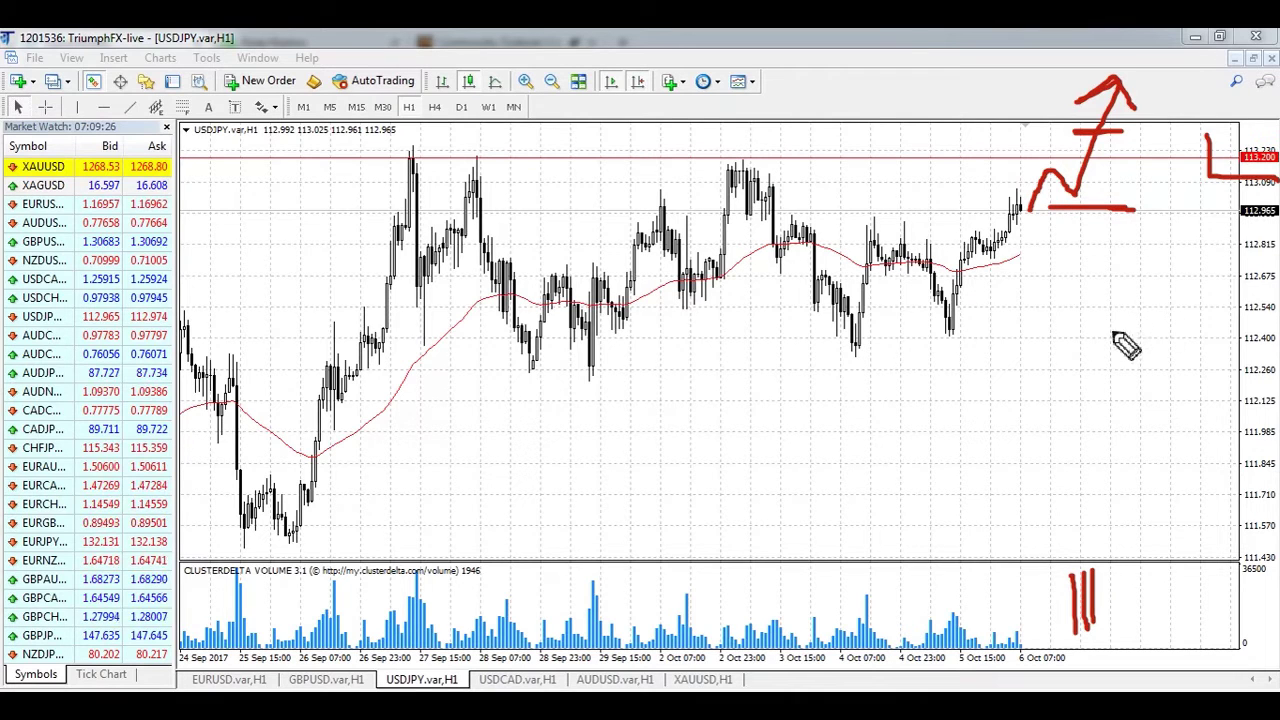
Handwrite a number below the USDJPY breakout forecast and clear the drawings
drag(1037, 357, 1058, 392)
drag(1074, 338, 1114, 379)
mouse_move(1127, 322)
mouse_down()
mouse_move(1156, 366)
mouse_move(1124, 330)
mouse_up()
key(e)
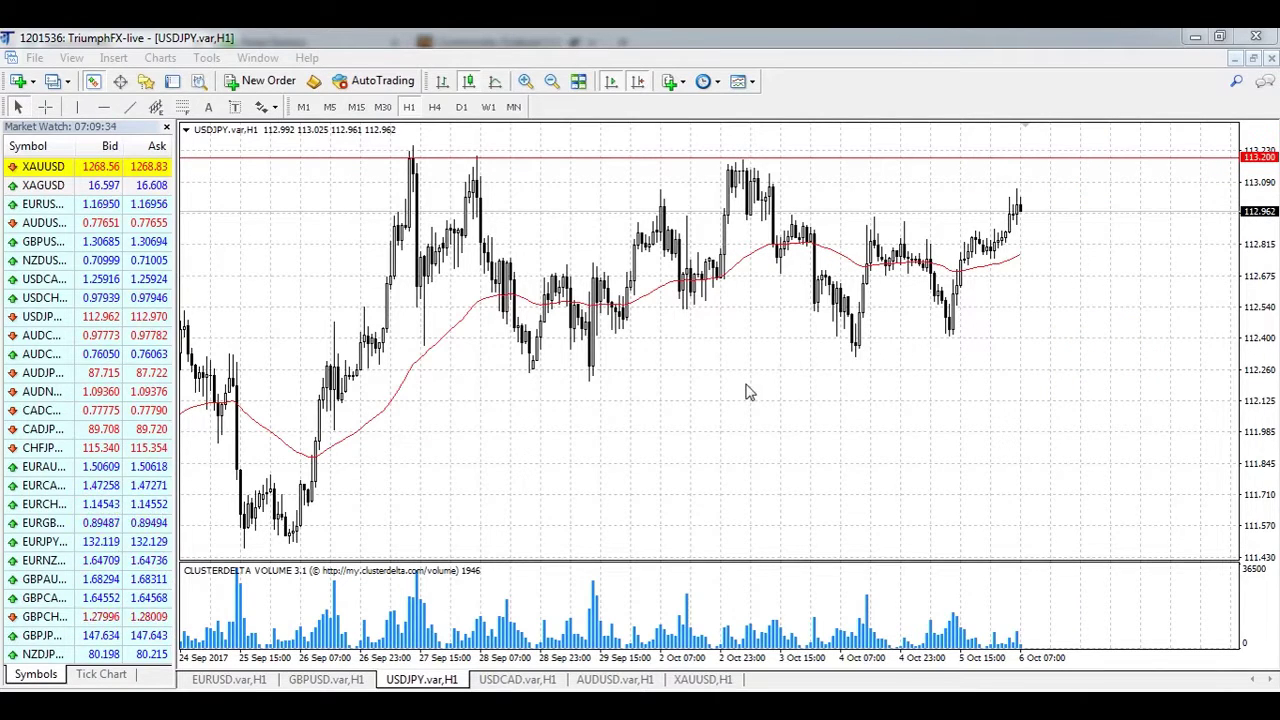
On the USDCAD chart, draw an upward arrow along the latest rise, circle the 5 Oct volume spike, and clear the drawings
click(545, 679)
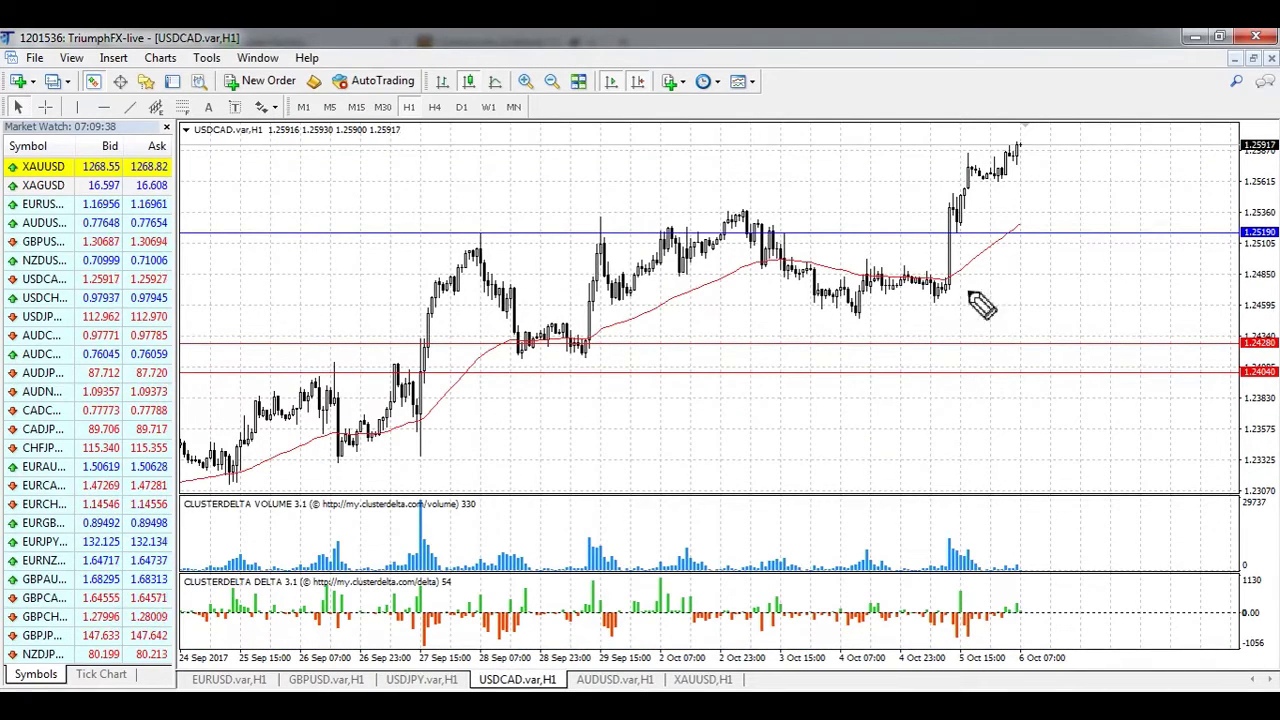
drag(966, 291, 1057, 178)
drag(1025, 196, 1062, 212)
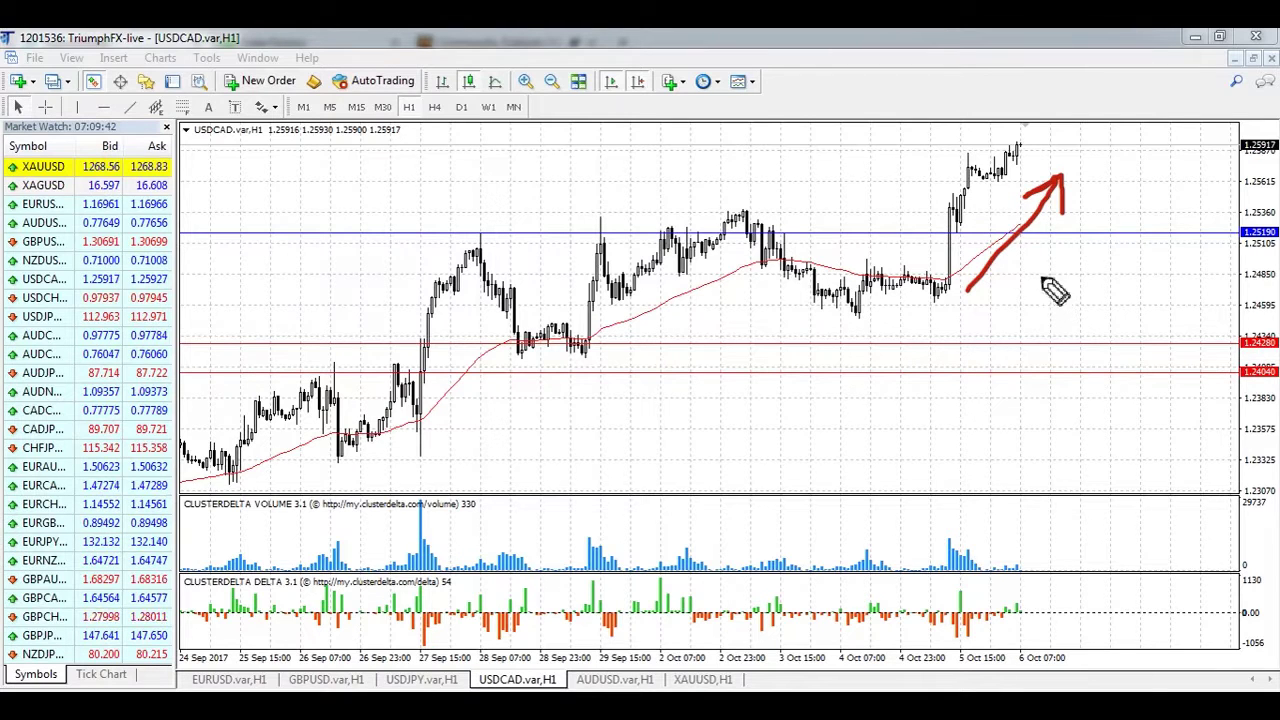
mouse_move(1000, 537)
mouse_down()
mouse_move(972, 598)
mouse_move(995, 530)
mouse_up()
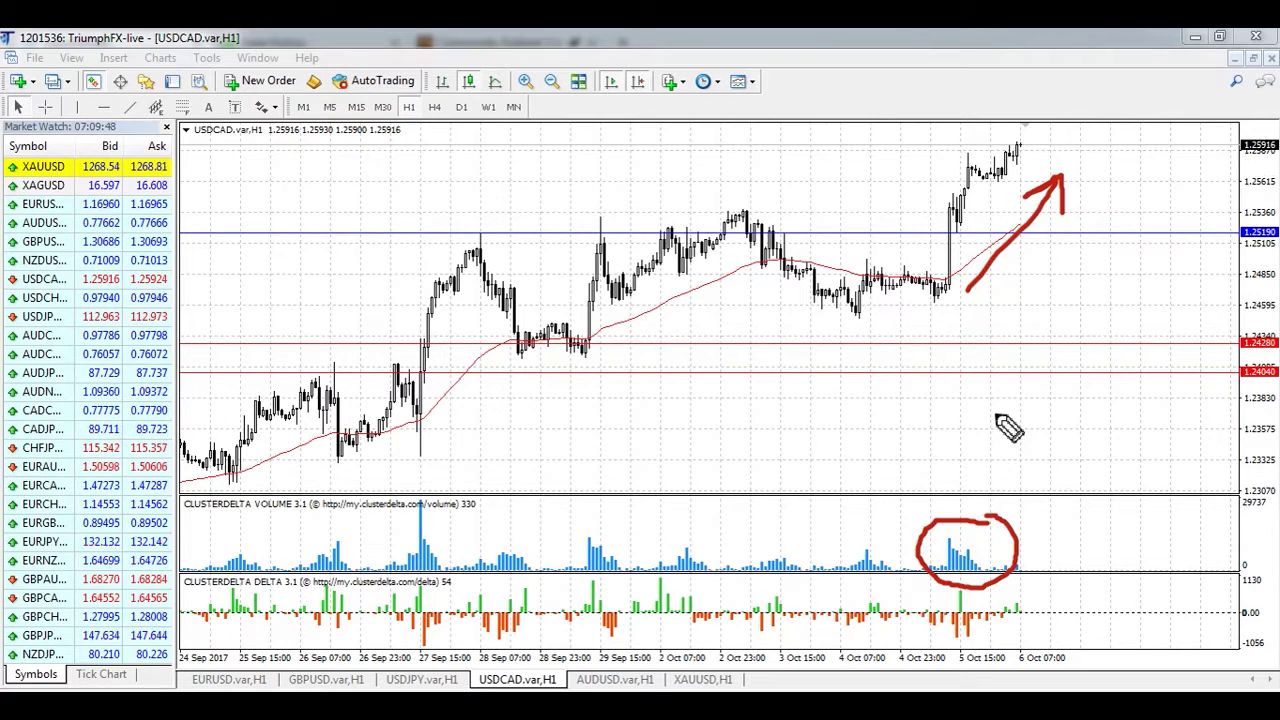
key(e)
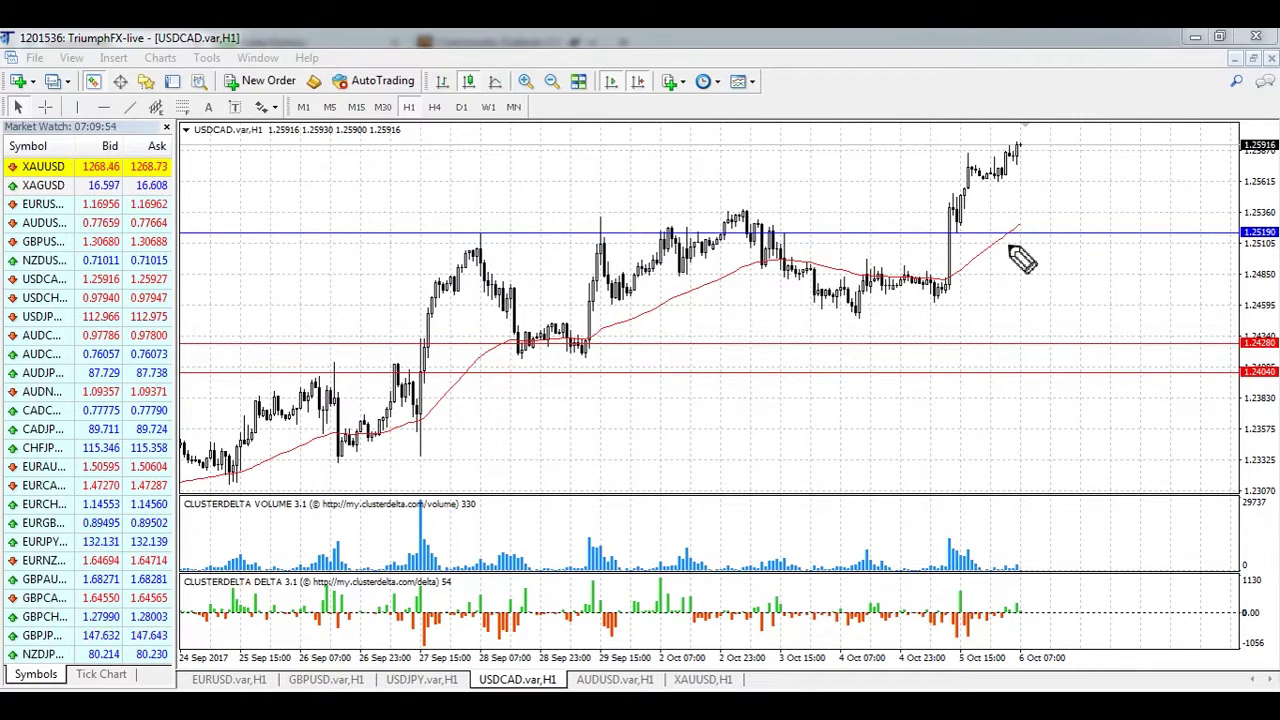
Bracket the USDCAD 1.25190 level, circle the breakout above it with an upward arrow, and clear the drawings
drag(1209, 199, 1220, 251)
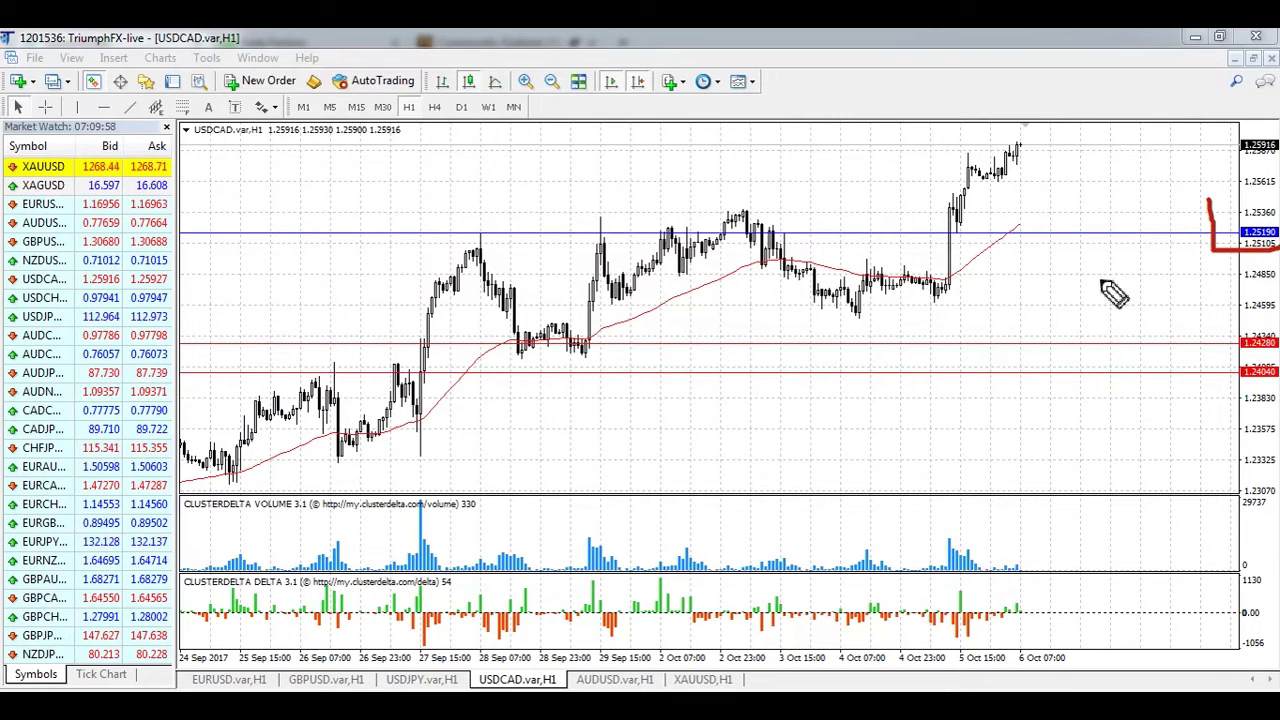
mouse_move(975, 192)
mouse_down()
mouse_move(945, 250)
mouse_move(975, 198)
mouse_up()
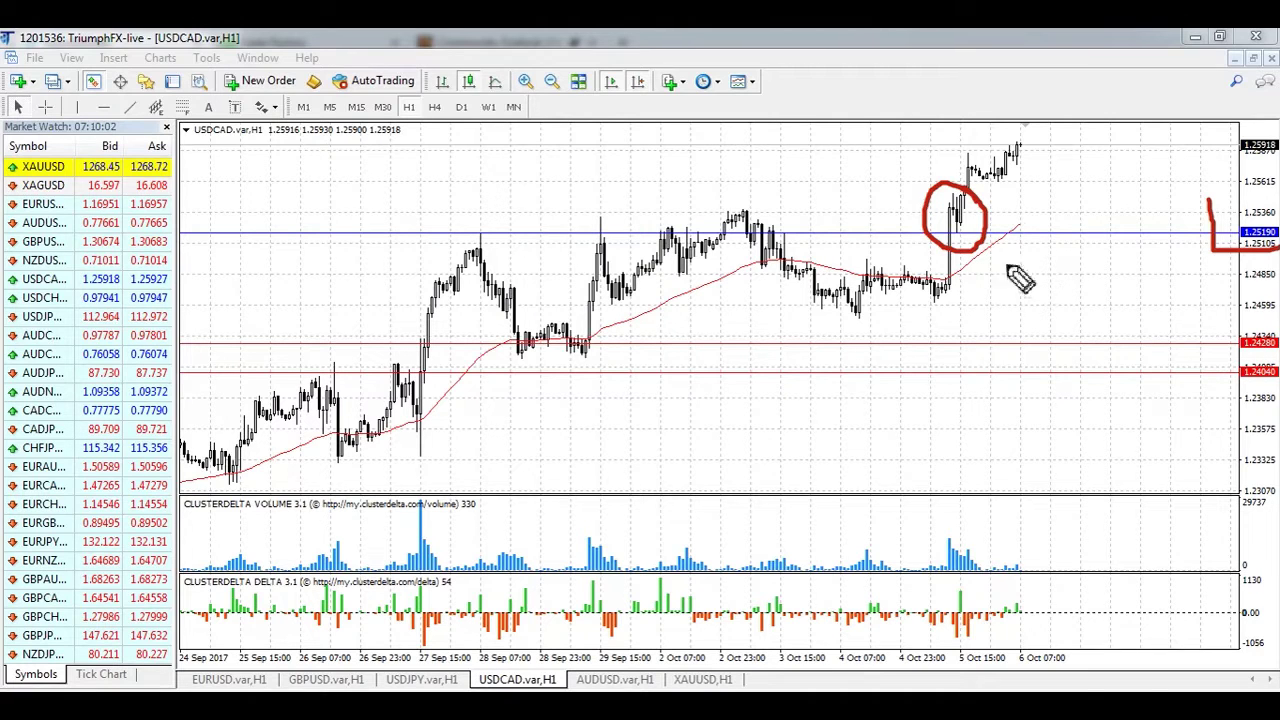
drag(1010, 201, 1062, 154)
mouse_move(1004, 163)
mouse_down()
mouse_move(1065, 168)
mouse_move(1055, 188)
mouse_up()
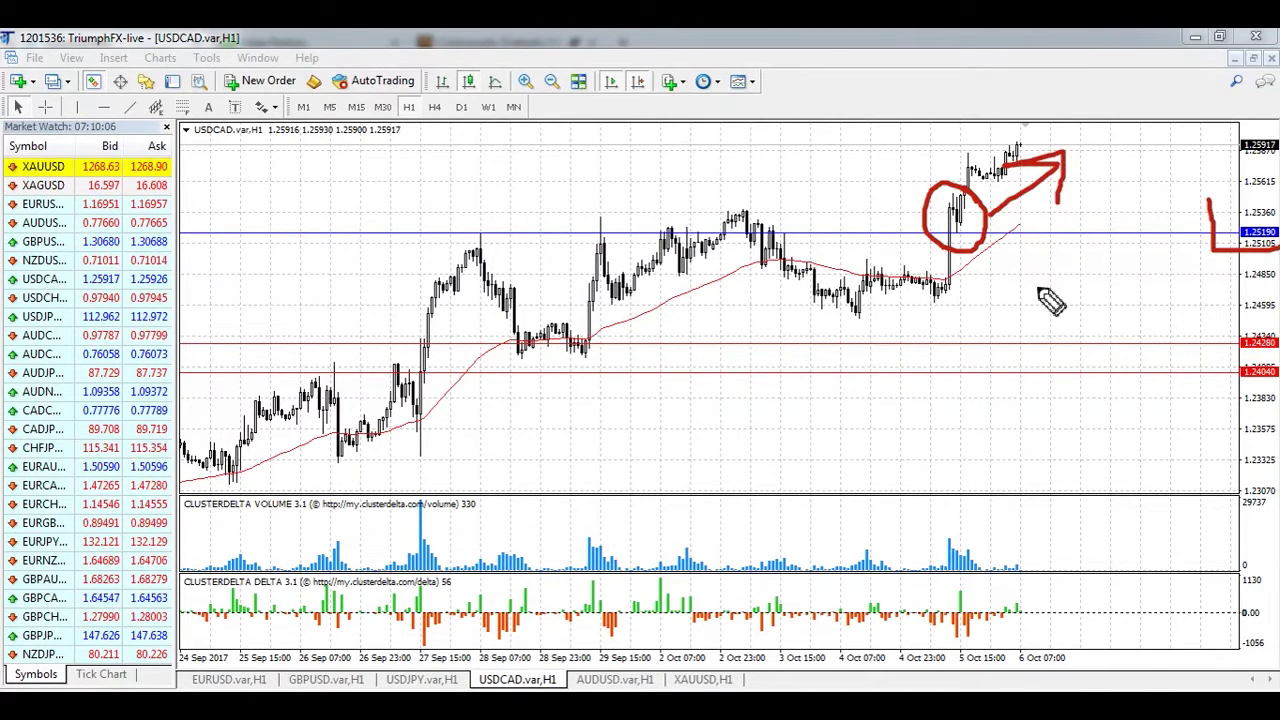
key(e)
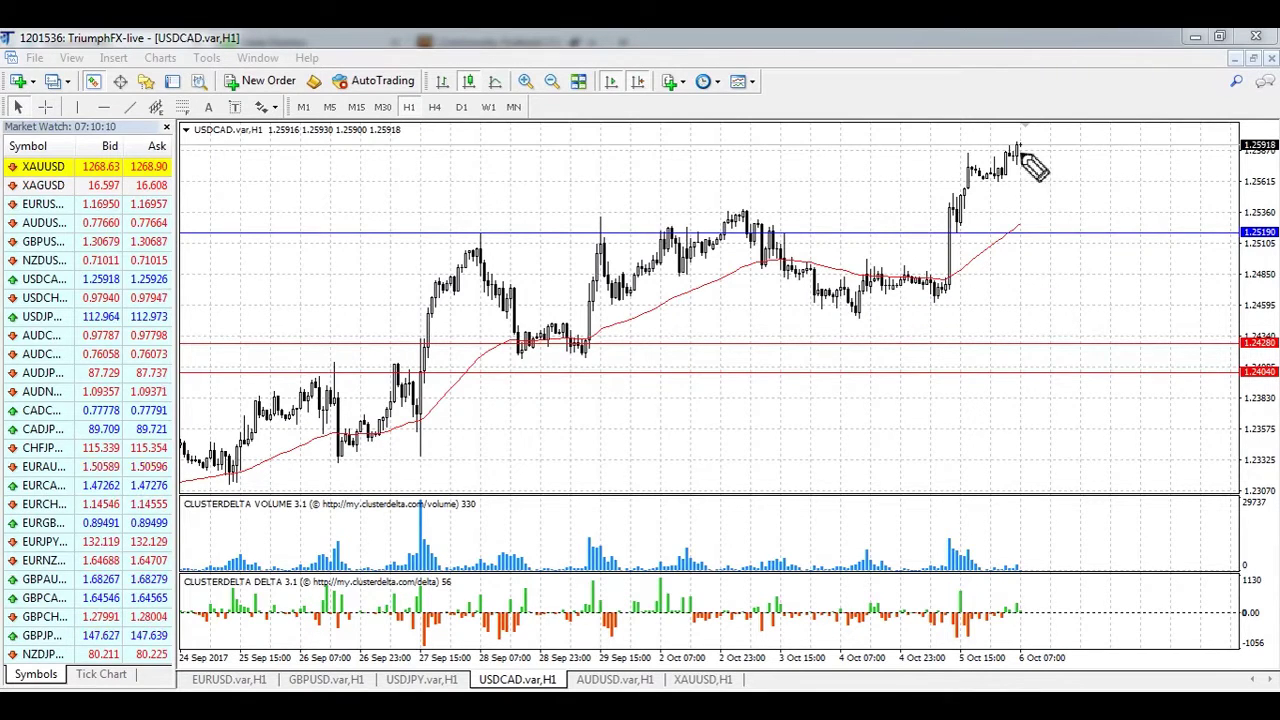
Sketch a USDCAD pullback turning into an upward arrow, with horizontal marks at the turn and just below the bracketed 1.25190 level
mouse_move(1024, 146)
mouse_down()
mouse_move(1075, 190)
mouse_move(1060, 187)
mouse_move(1097, 188)
mouse_up()
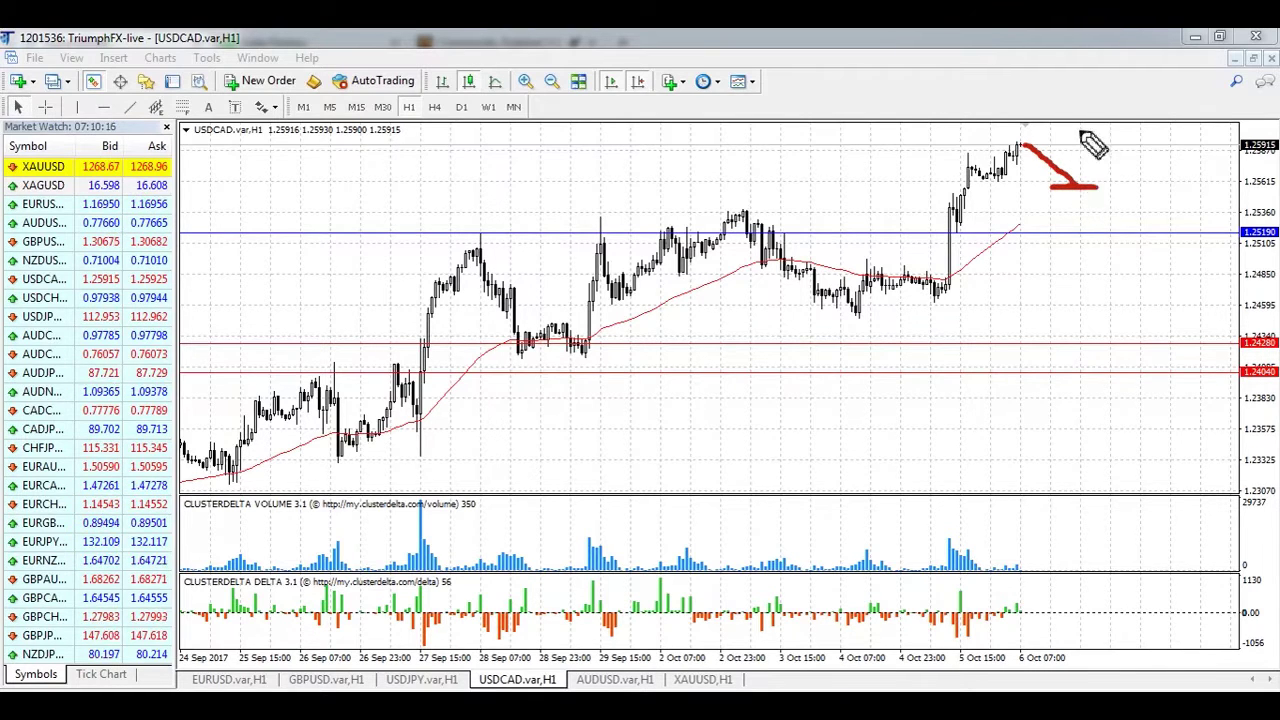
drag(1036, 242, 1118, 243)
drag(1226, 206, 1278, 250)
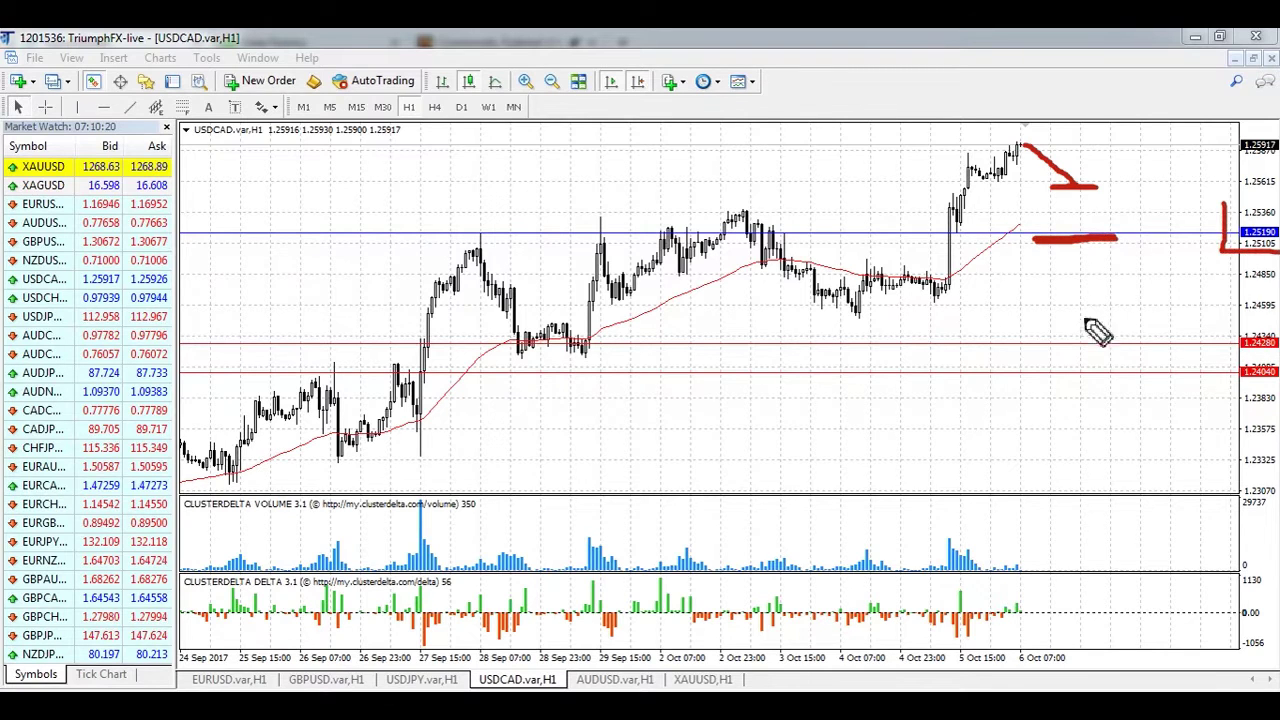
mouse_move(1085, 198)
mouse_down()
mouse_move(1134, 103)
mouse_move(1148, 120)
mouse_up()
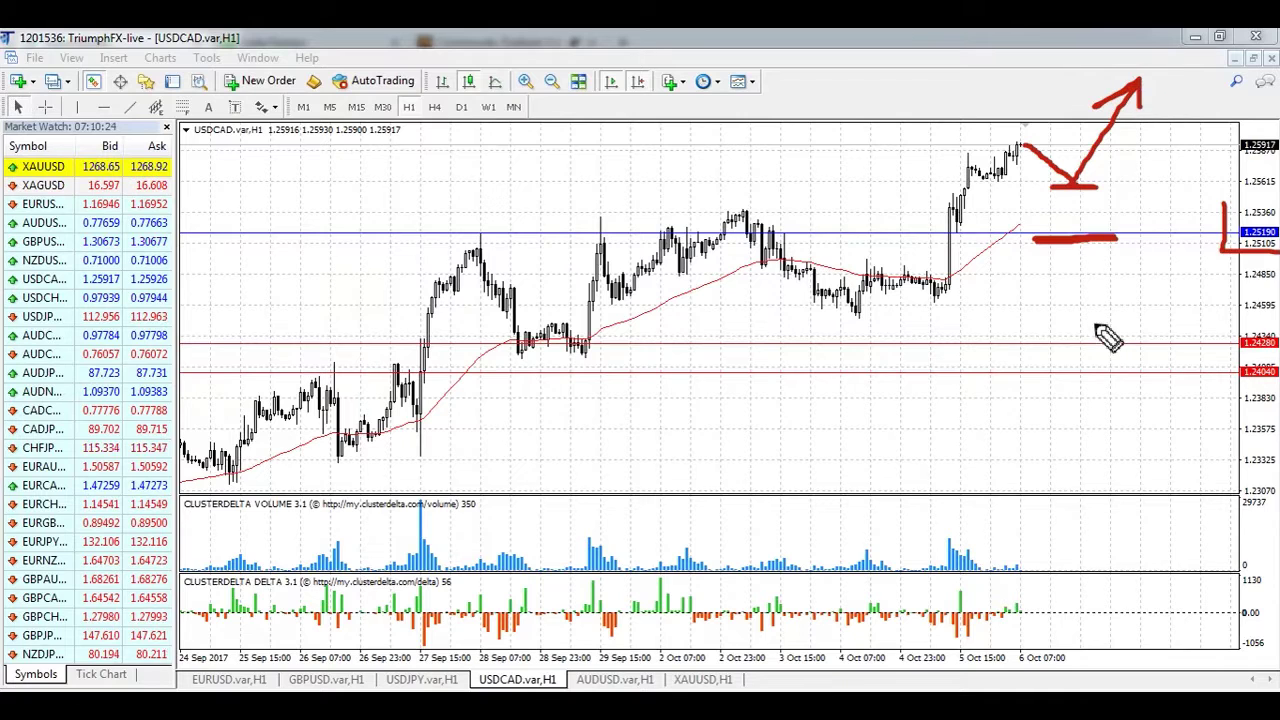
Handwrite 100 below the USDCAD forecast, retrace its pullback stroke, and clear the drawings
drag(1076, 300, 1088, 310)
mouse_move(1104, 300)
mouse_down()
mouse_move(1118, 298)
mouse_move(1102, 318)
mouse_up()
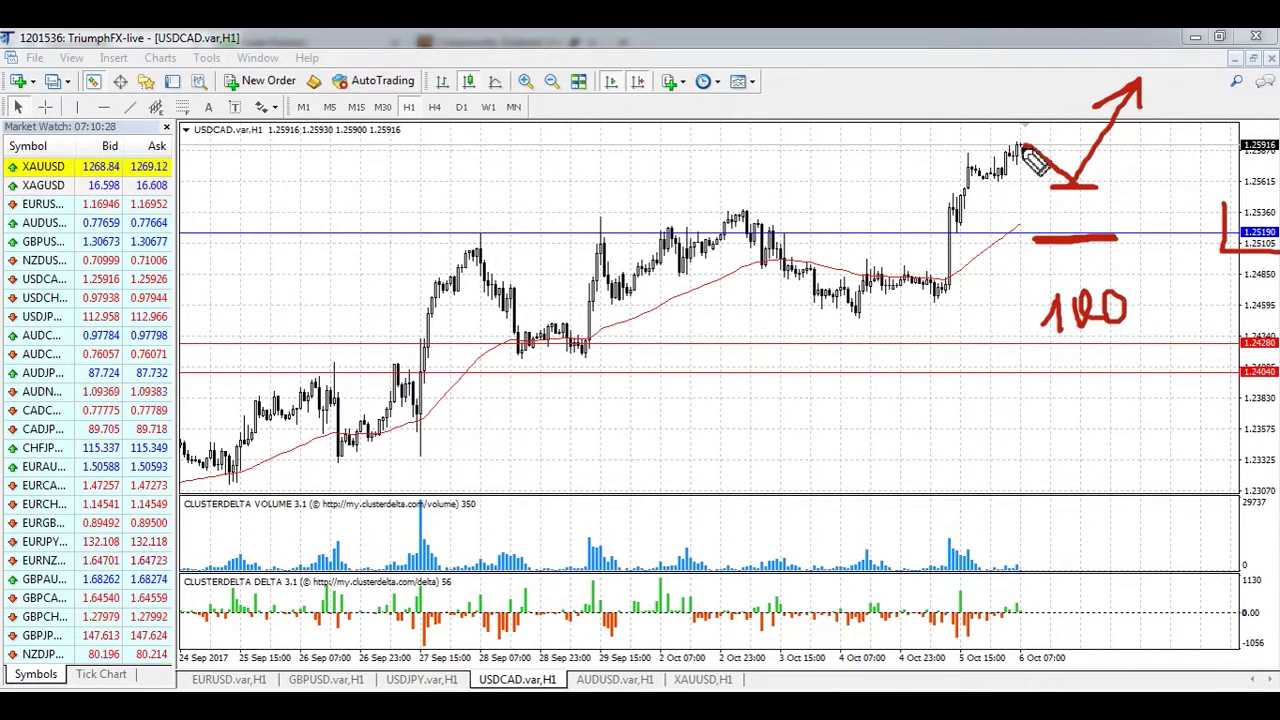
drag(1040, 150, 1080, 182)
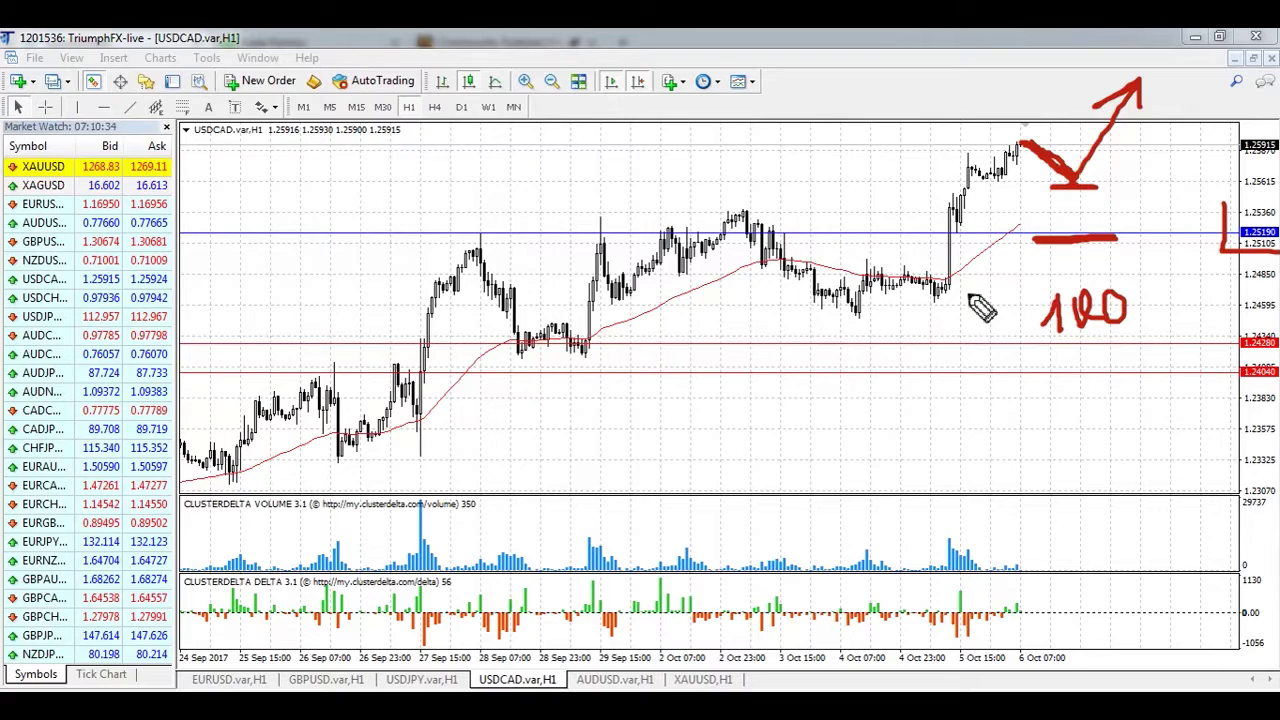
key(e)
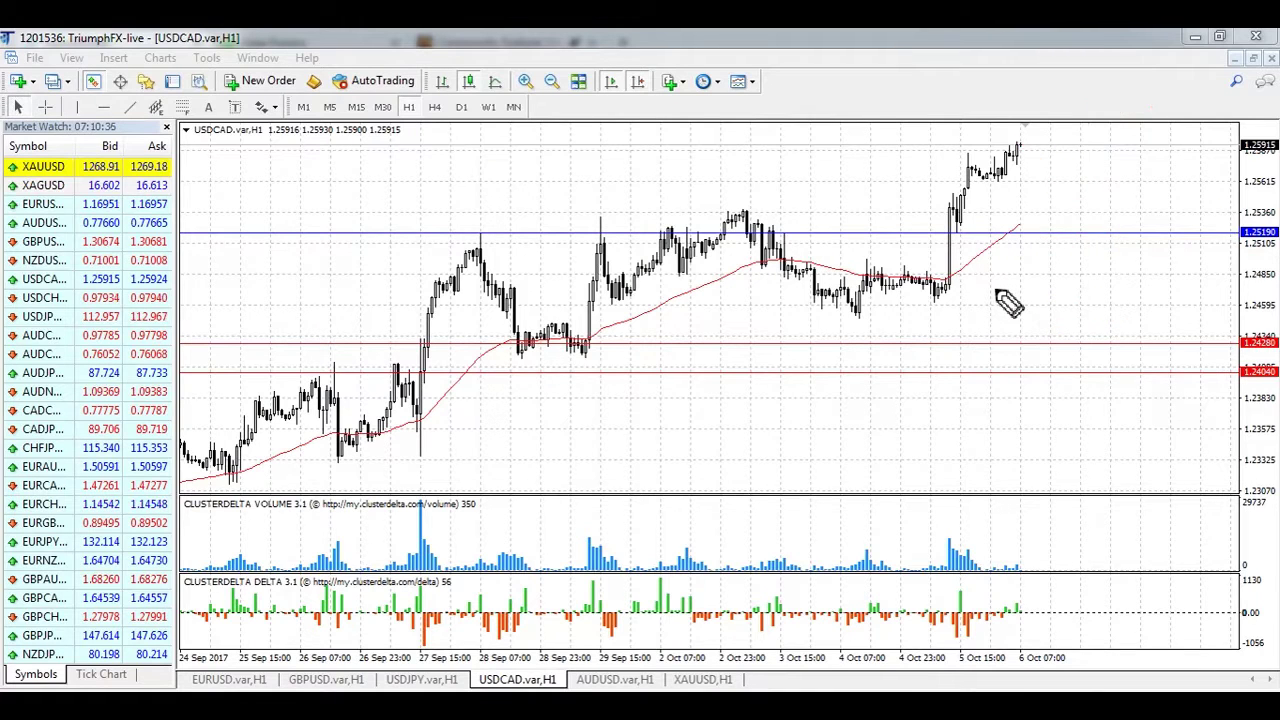
On the AUDUSD chart, circle the lows around 0.78110, mark the latest fall with an arrow, circle its volume spike, and clear the drawings
click(612, 680)
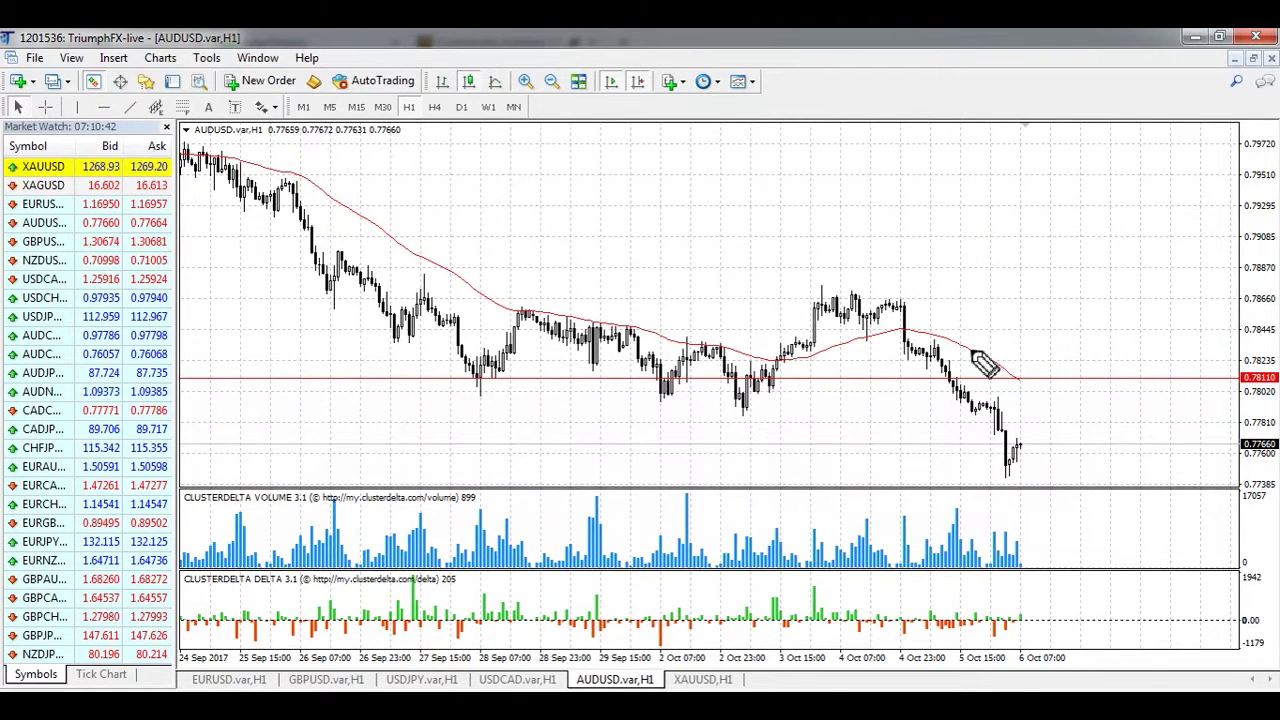
mouse_move(840, 370)
mouse_down()
mouse_move(520, 358)
mouse_move(810, 405)
mouse_move(792, 352)
mouse_up()
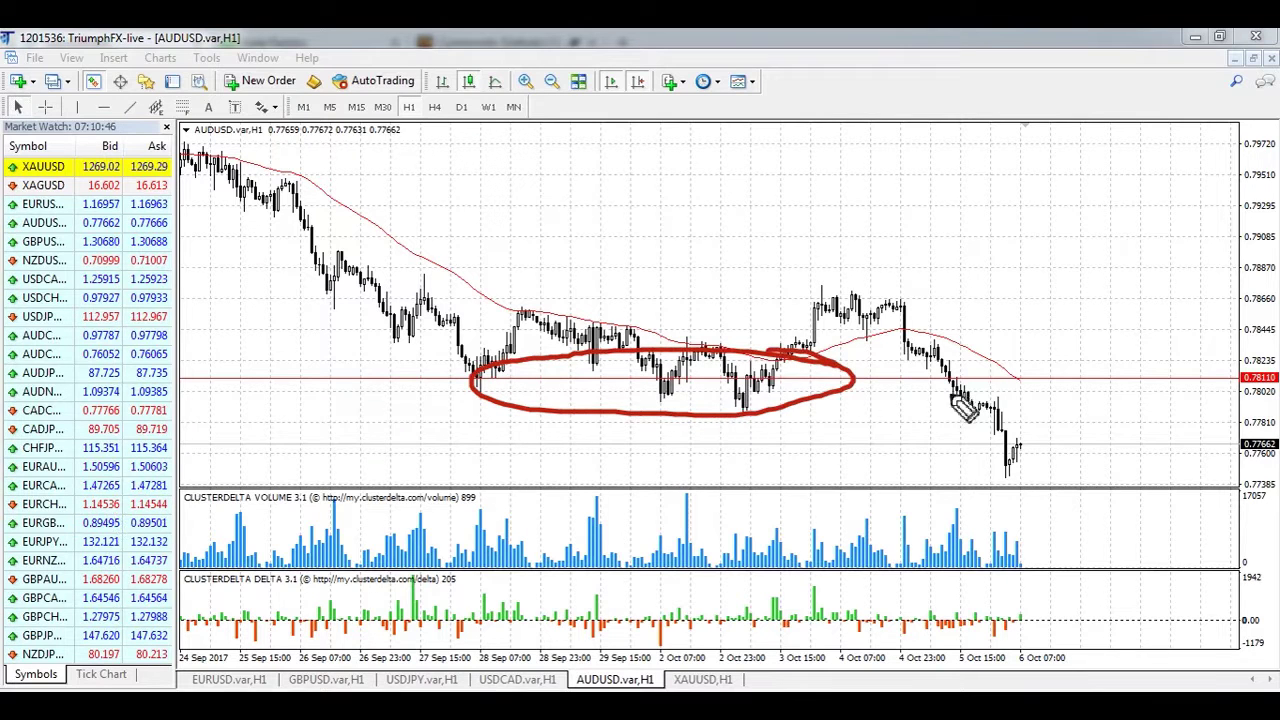
drag(875, 355, 980, 455)
mouse_move(908, 430)
mouse_down()
mouse_move(985, 455)
mouse_move(982, 407)
mouse_up()
mouse_move(974, 506)
mouse_down()
mouse_move(936, 574)
mouse_move(972, 502)
mouse_up()
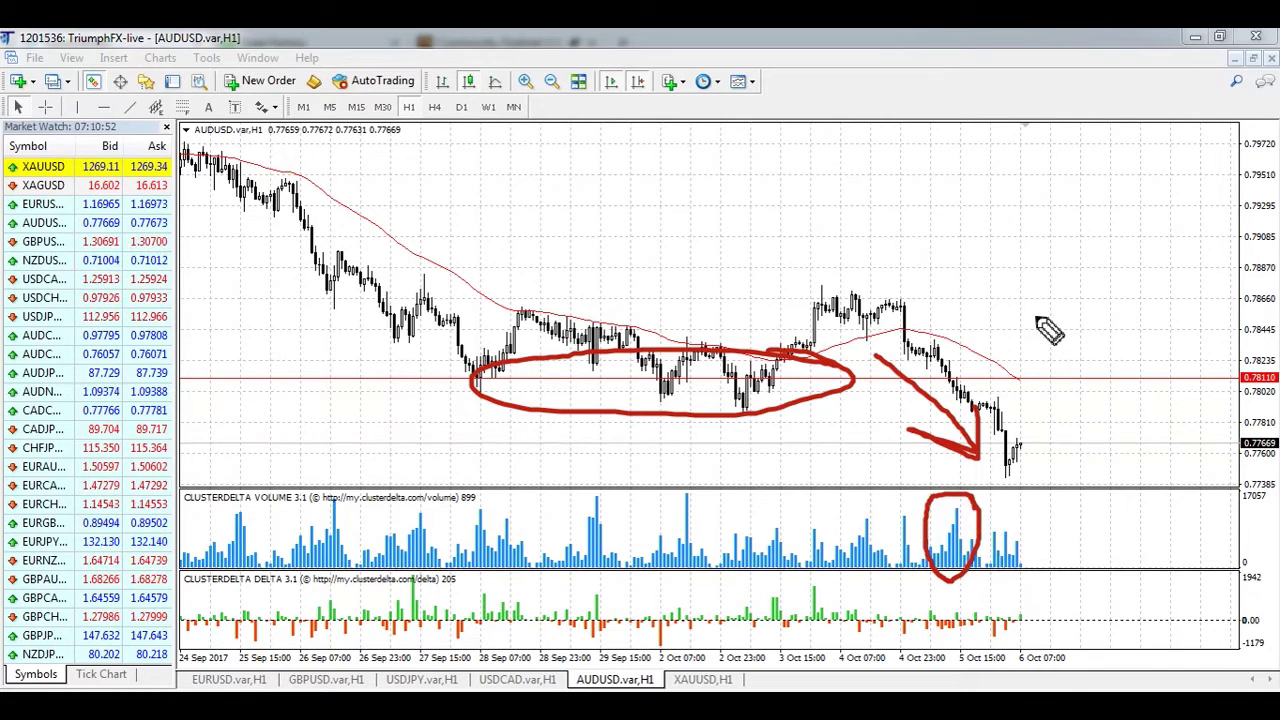
key(e)
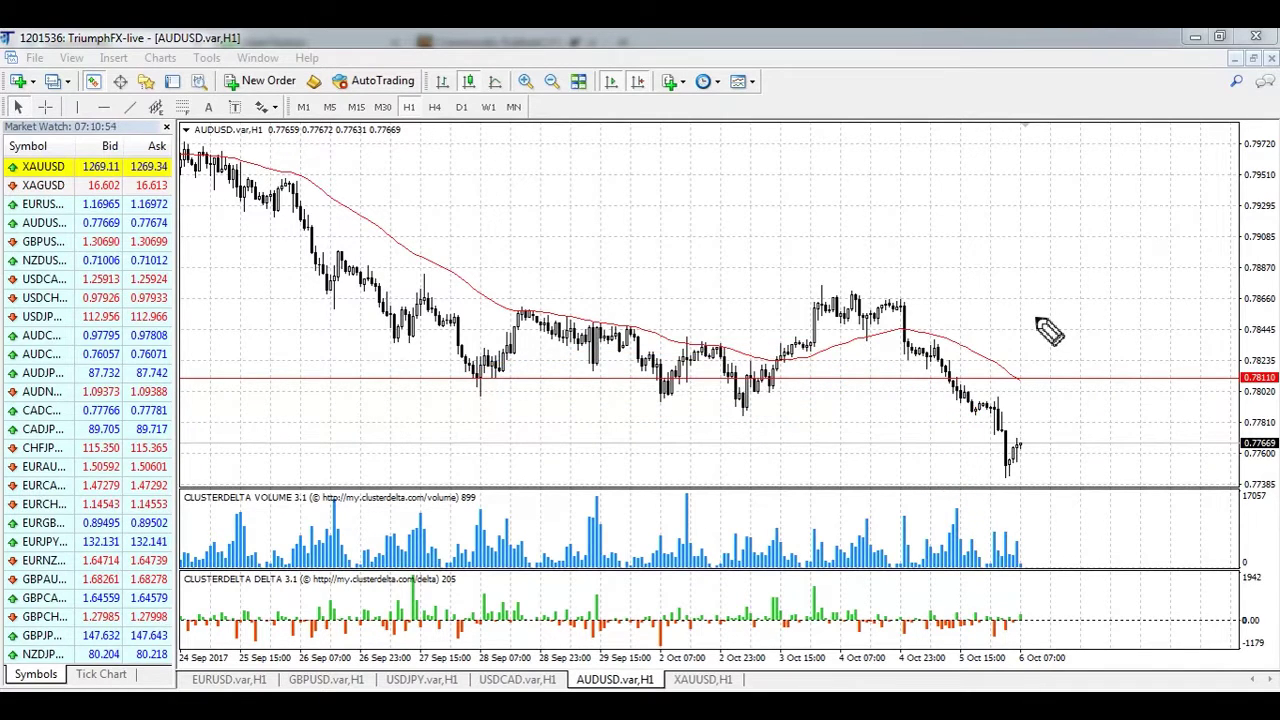
Bracket the AUDUSD 0.78110 level, circle where the price broke below it, and clear the drawings
mouse_move(1216, 345)
mouse_down()
mouse_move(1216, 395)
mouse_move(1258, 399)
mouse_up()
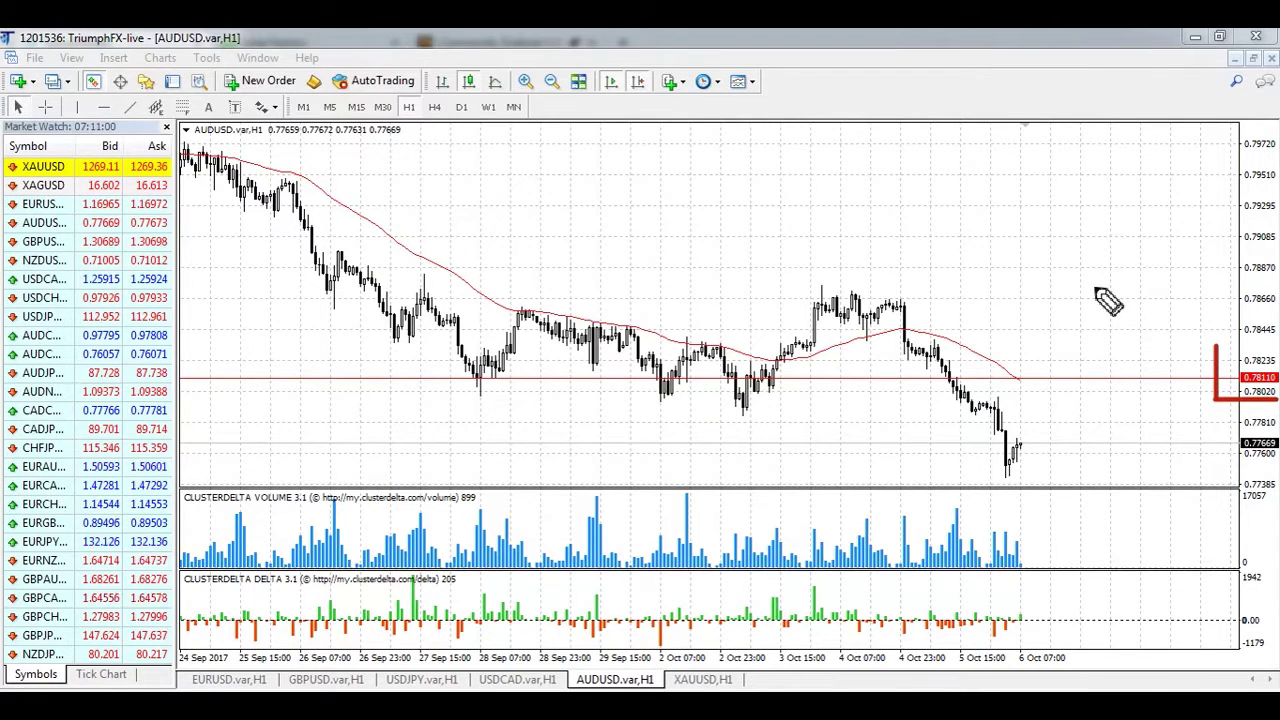
mouse_move(978, 366)
mouse_down()
mouse_move(944, 356)
mouse_move(988, 388)
mouse_move(972, 352)
mouse_up()
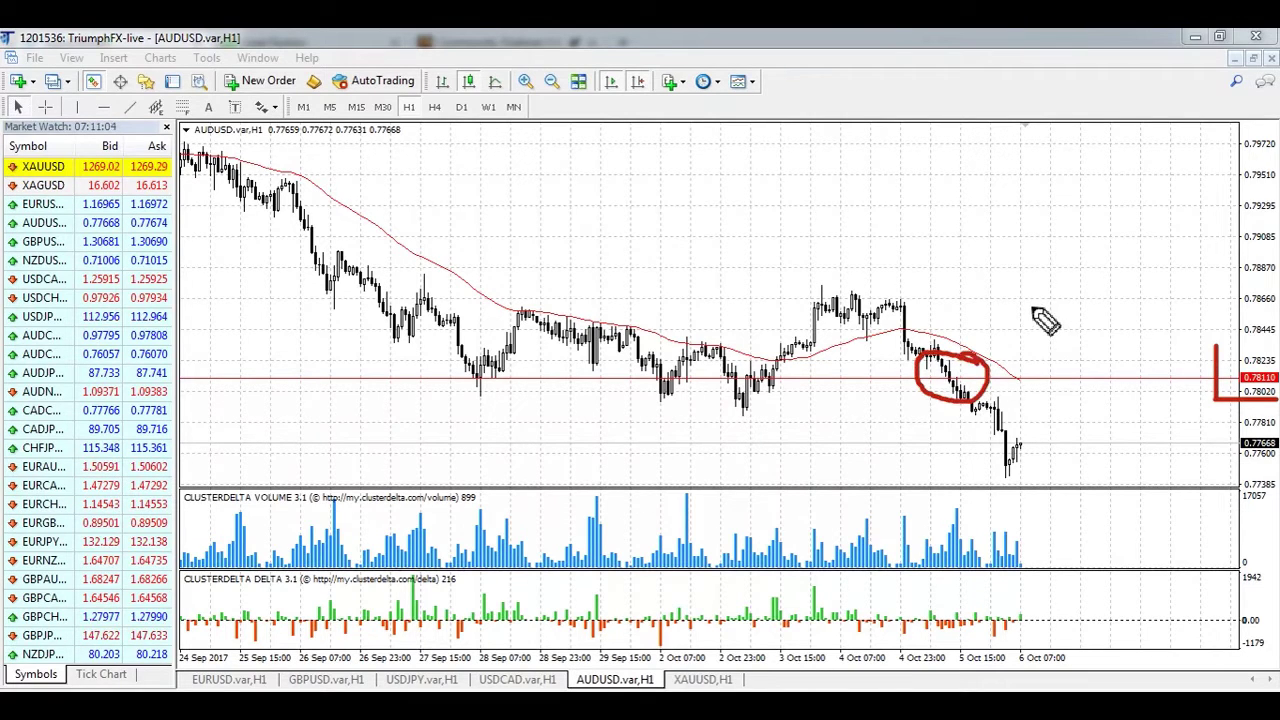
key(e)
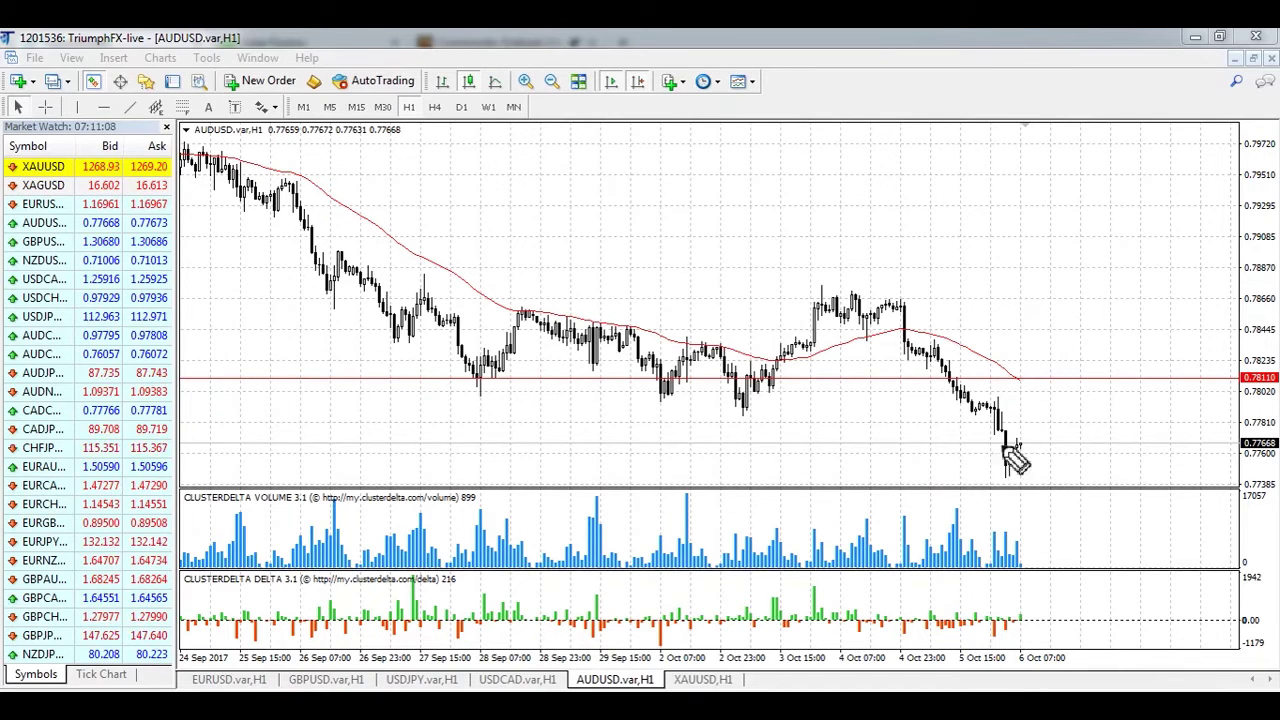
Sketch an AUDUSD rebound to just under 0.78110 and a downward arrow, add horizontal marks below and above the level, and bracket it
mouse_move(1027, 443)
mouse_down()
mouse_move(1080, 404)
mouse_move(1060, 410)
mouse_move(1105, 400)
mouse_move(1050, 402)
mouse_move(1100, 398)
mouse_up()
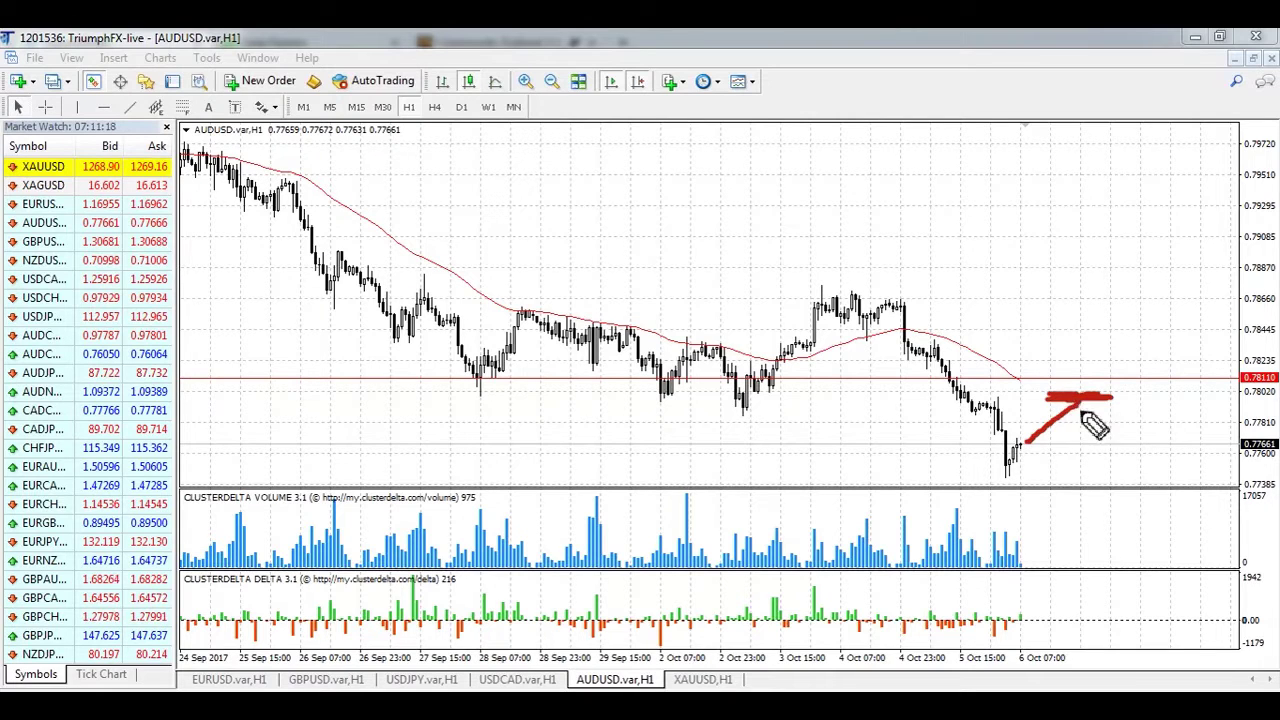
drag(1078, 400, 1138, 502)
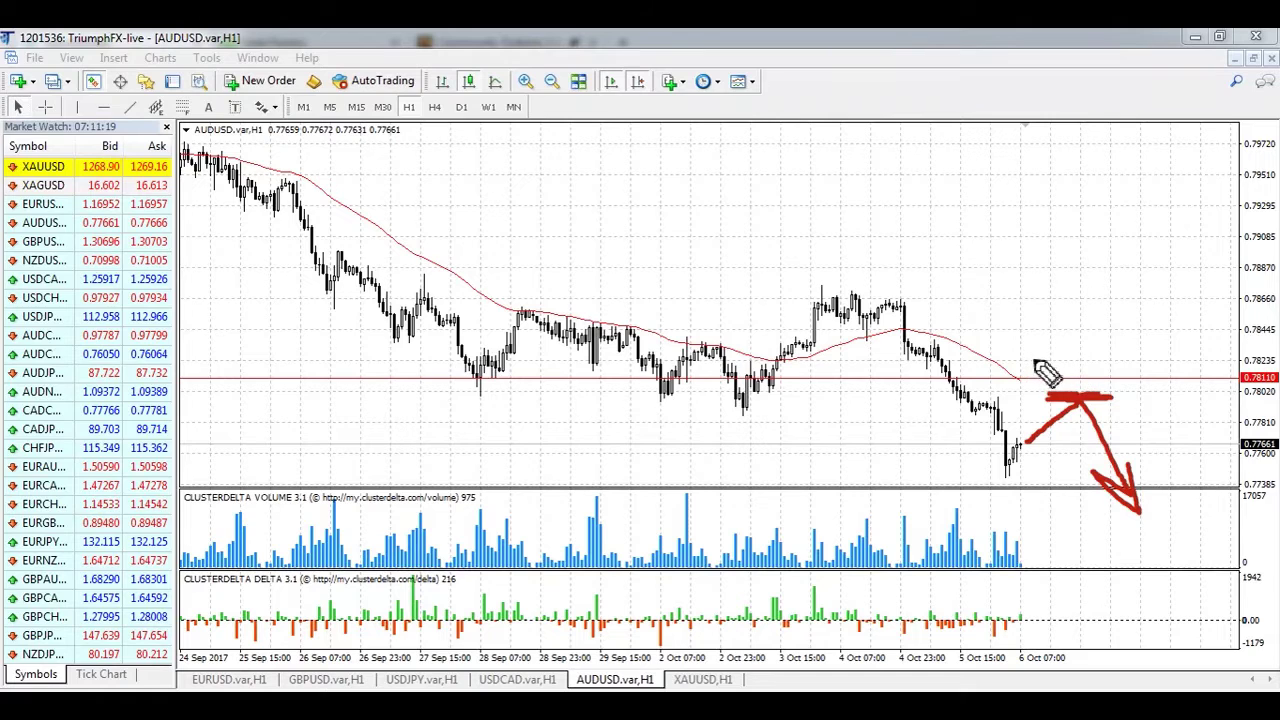
drag(1125, 365, 1115, 364)
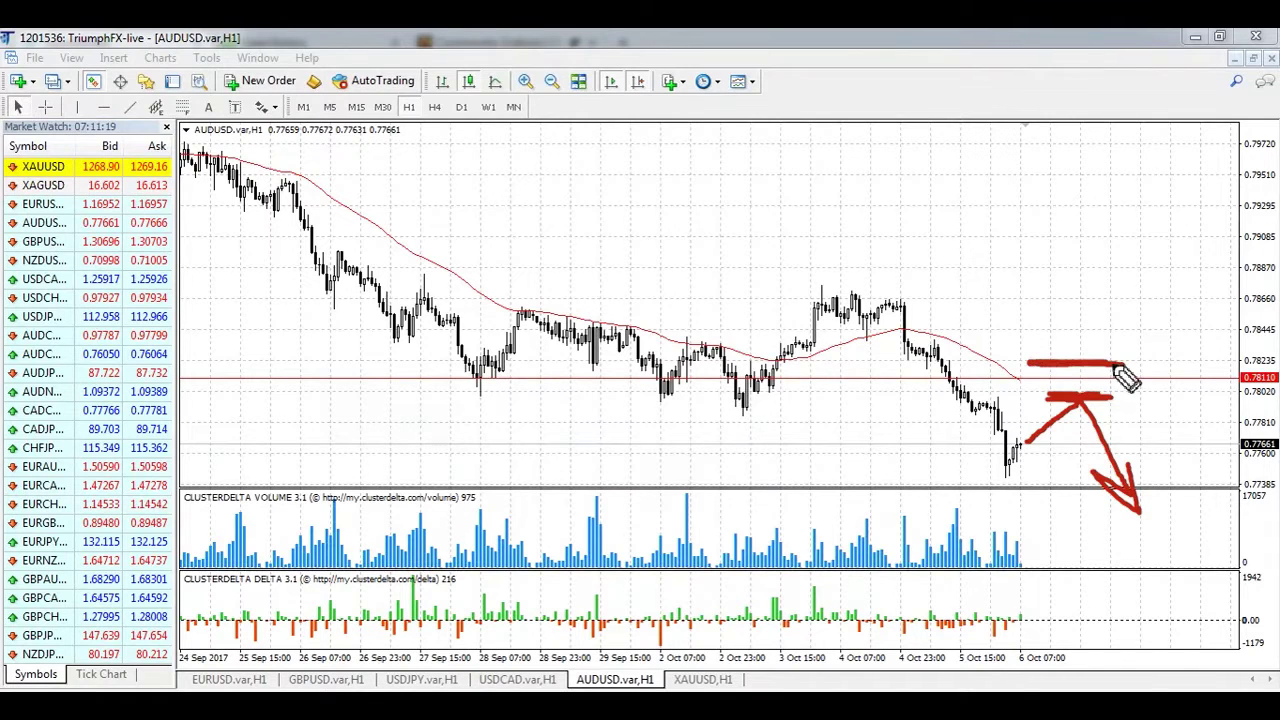
mouse_move(1220, 355)
mouse_down()
mouse_move(1222, 397)
mouse_move(1276, 396)
mouse_up()
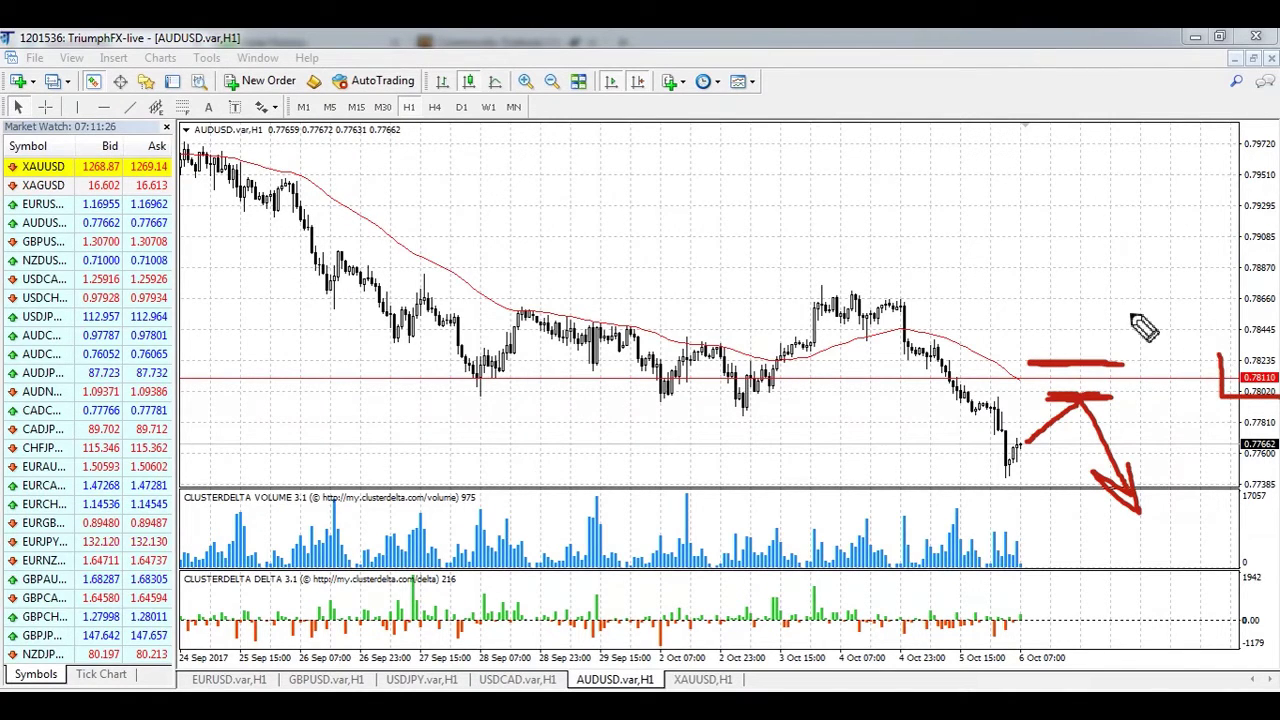
Handwrite 70 above the AUDUSD forecast, clear the drawings, and leave drawing mode
mouse_move(1000, 283)
mouse_down()
mouse_move(1019, 283)
mouse_move(1013, 325)
mouse_up()
mouse_move(1003, 317)
mouse_down()
mouse_move(1058, 318)
mouse_move(1066, 274)
mouse_up()
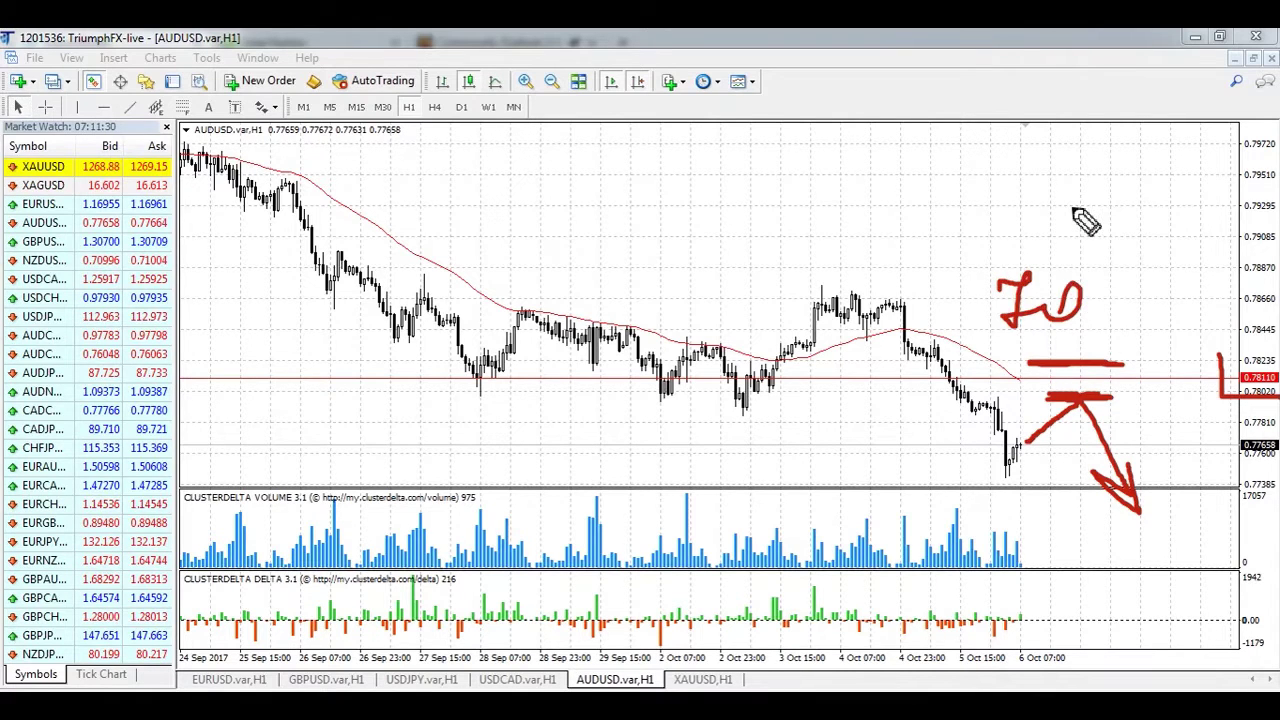
key(e)
key(Escape)
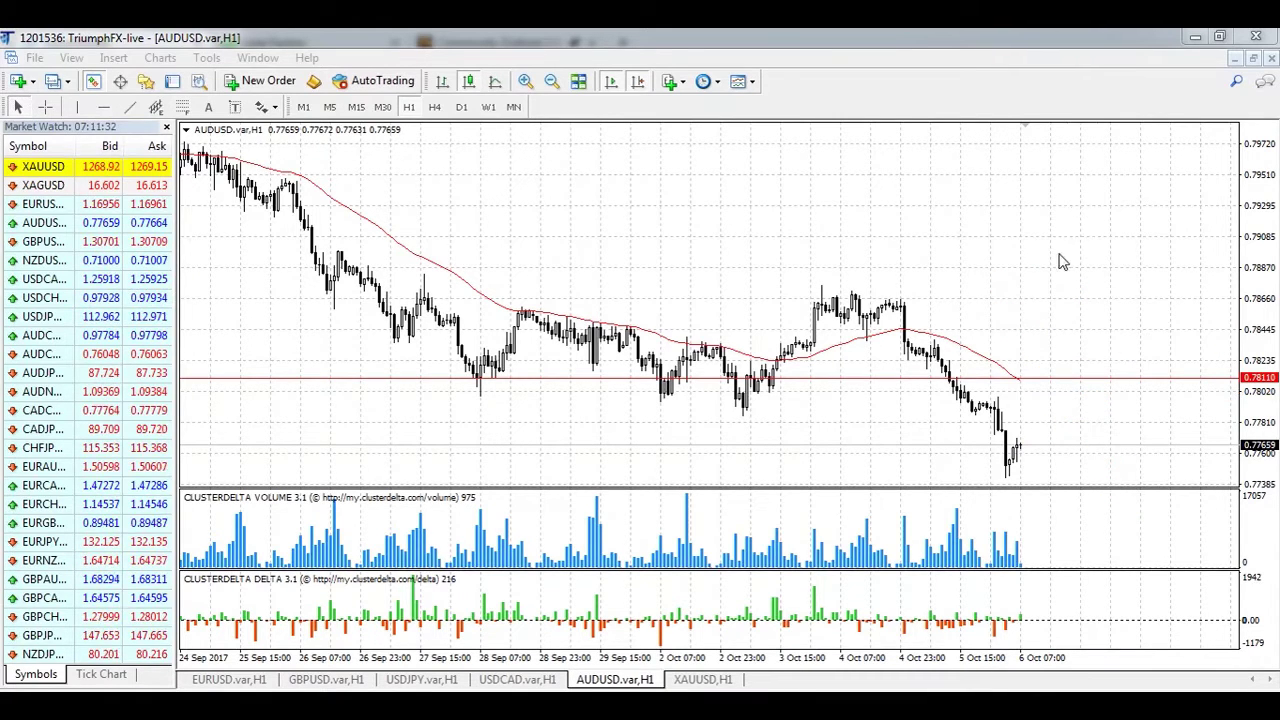
On the XAUUSD H1 chart, mark the latest fall with a downward arrow, circle its volume spike, and clear the drawings
click(693, 680)
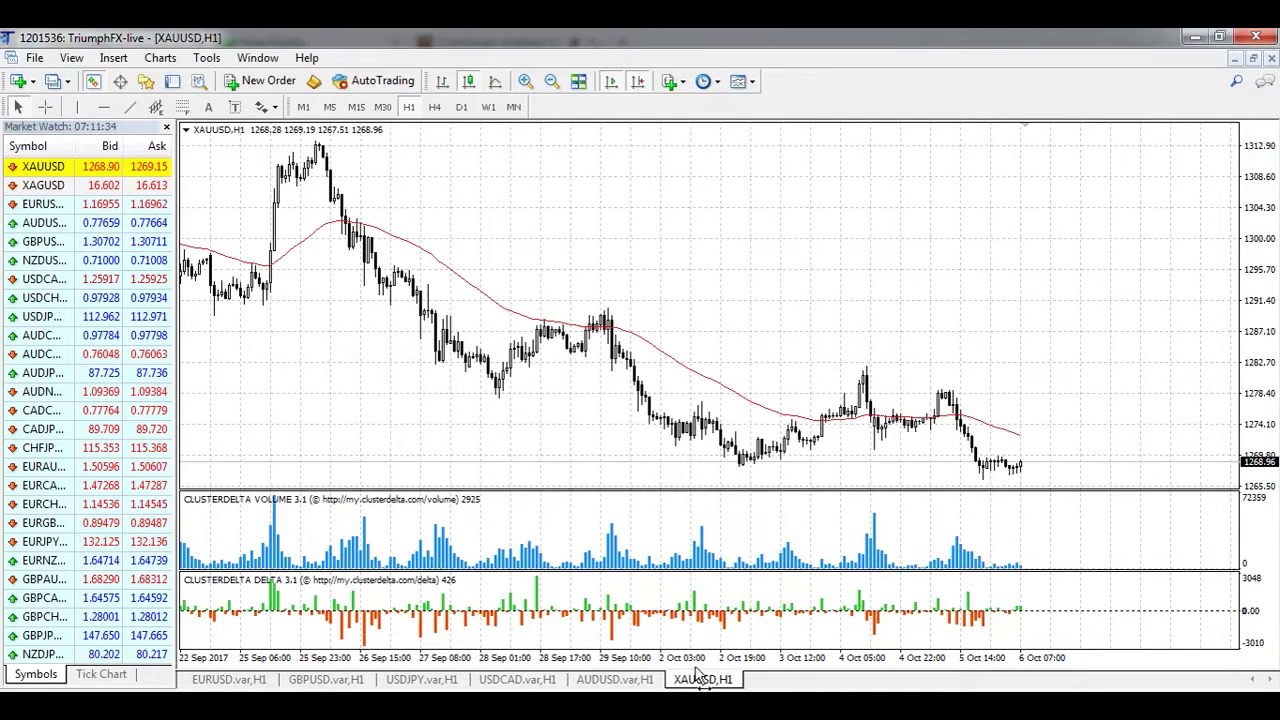
drag(966, 372, 1018, 448)
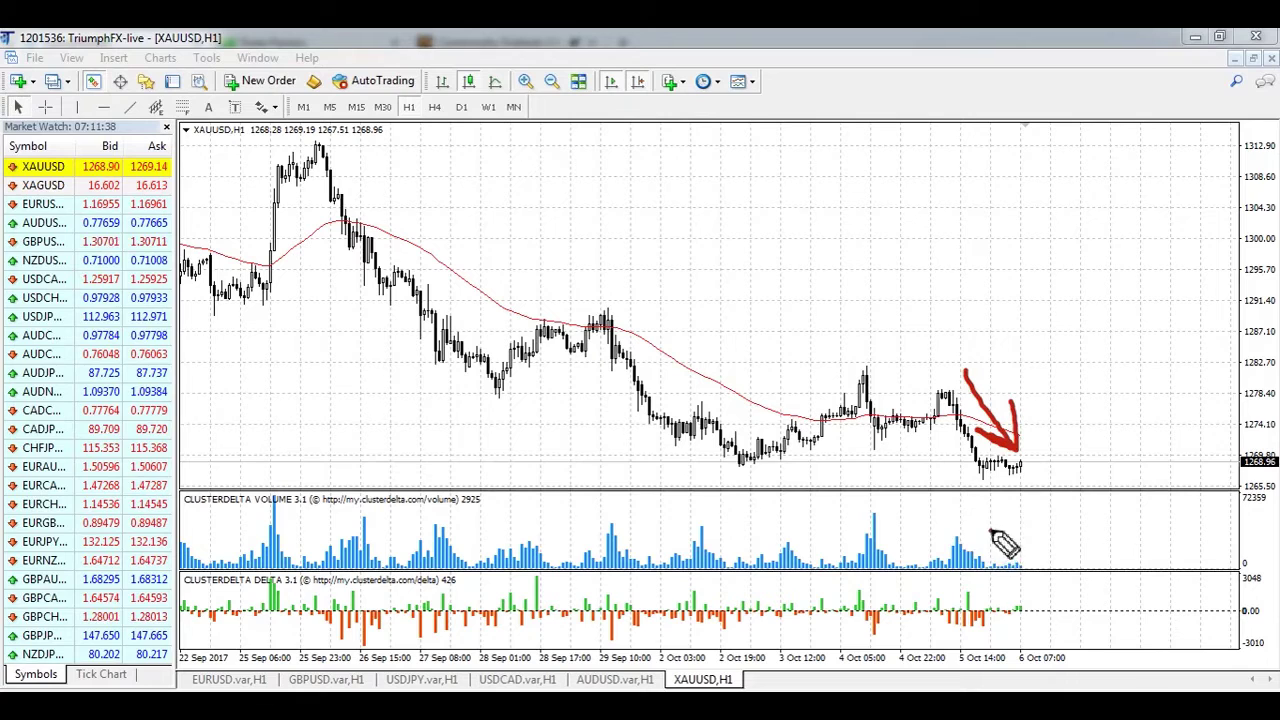
mouse_move(1000, 535)
mouse_down()
mouse_move(955, 585)
mouse_move(1020, 530)
mouse_move(985, 525)
mouse_up()
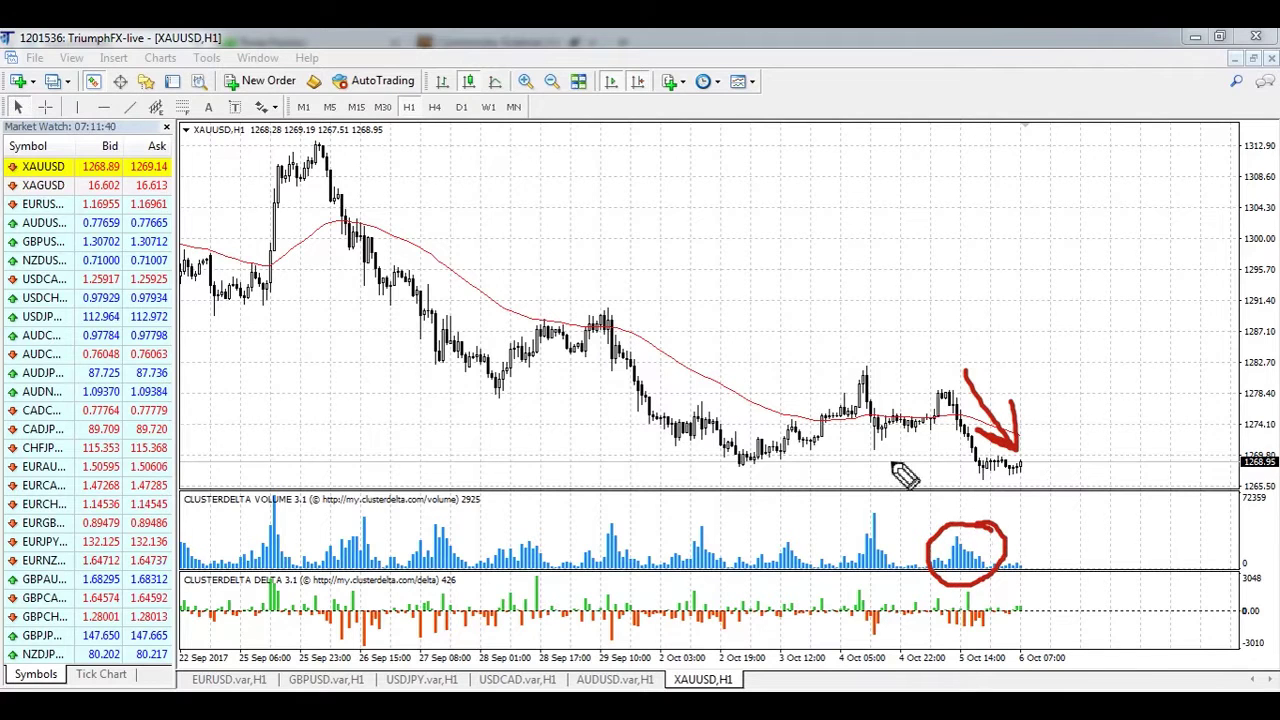
key(e)
key(Escape)
On the Signals4Deals QGC chart, circle the latest drop, clear it, draw arrows along both declines, and clear the drawings
key(alt+Tab)
click(856, 170)
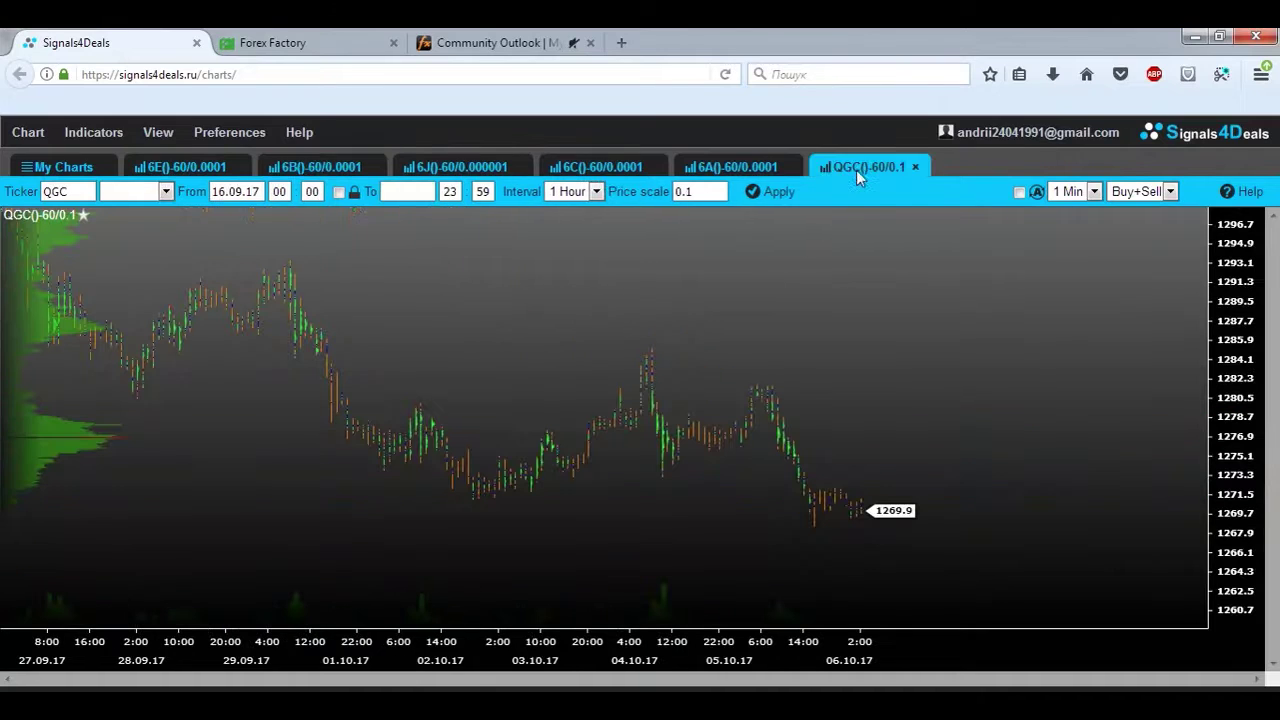
mouse_move(806, 396)
mouse_down()
mouse_move(757, 380)
mouse_move(772, 510)
mouse_move(840, 432)
mouse_up()
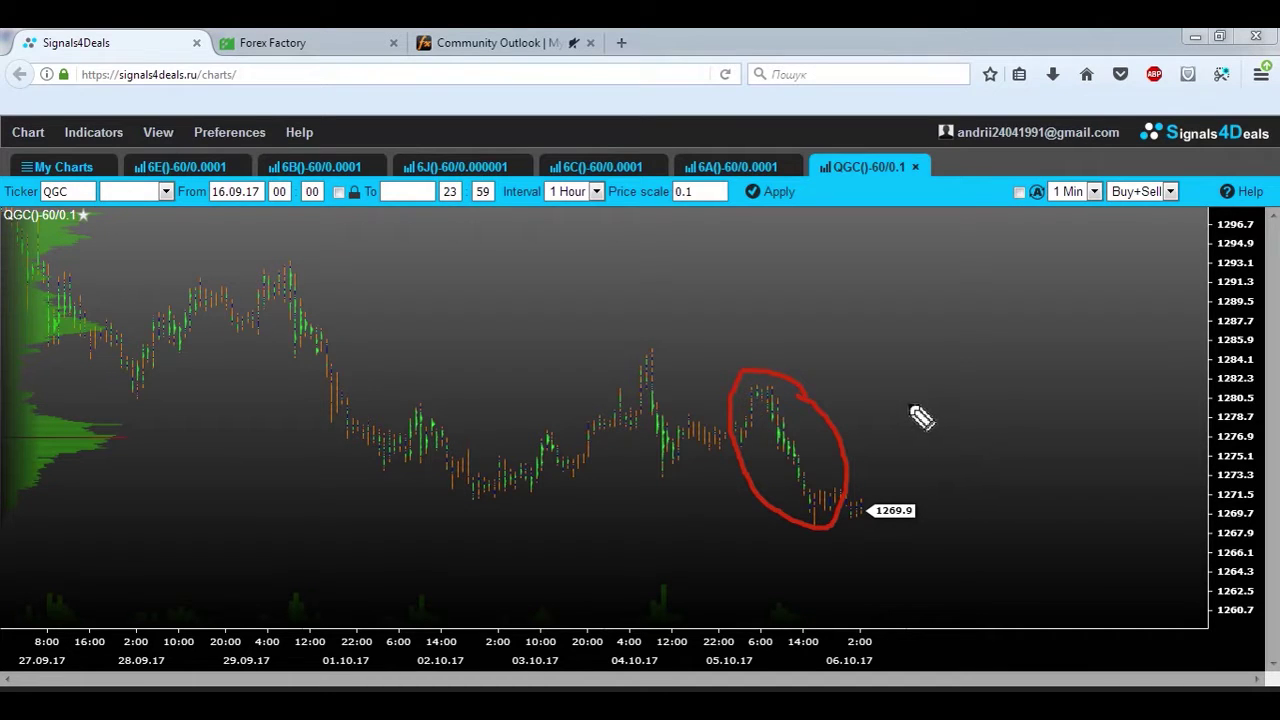
key(ctrl+z)
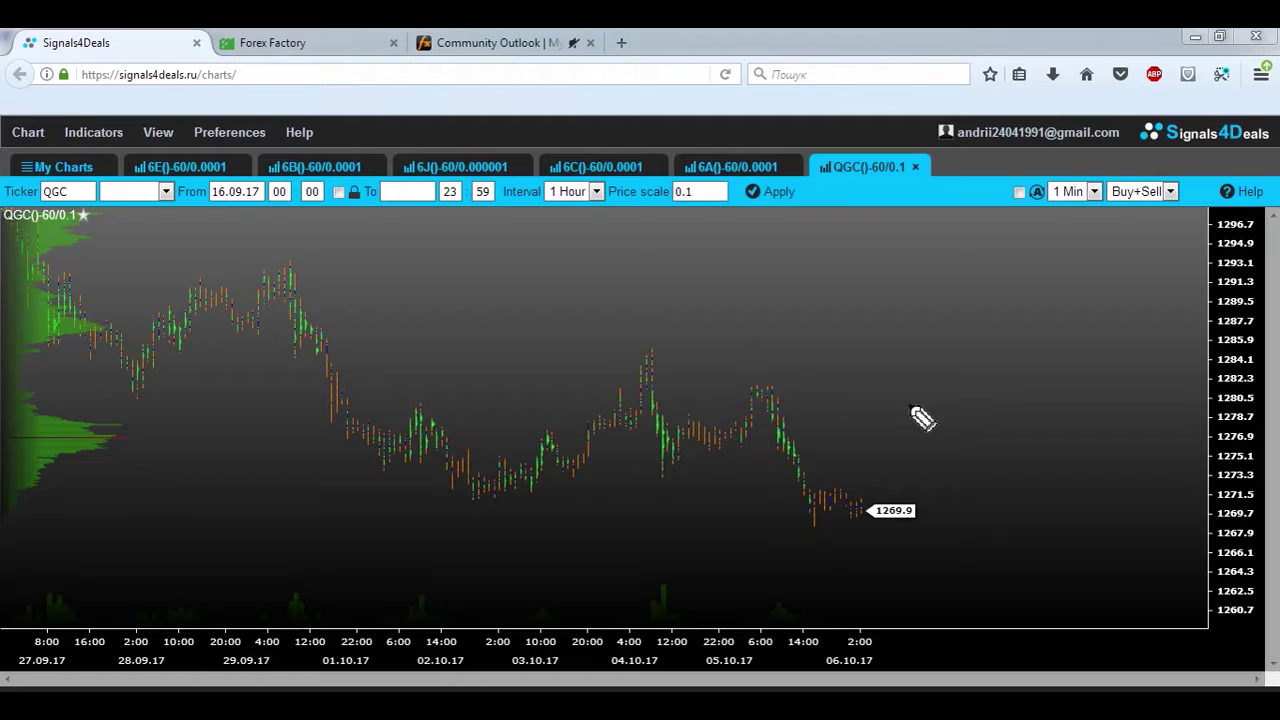
drag(792, 385, 953, 476)
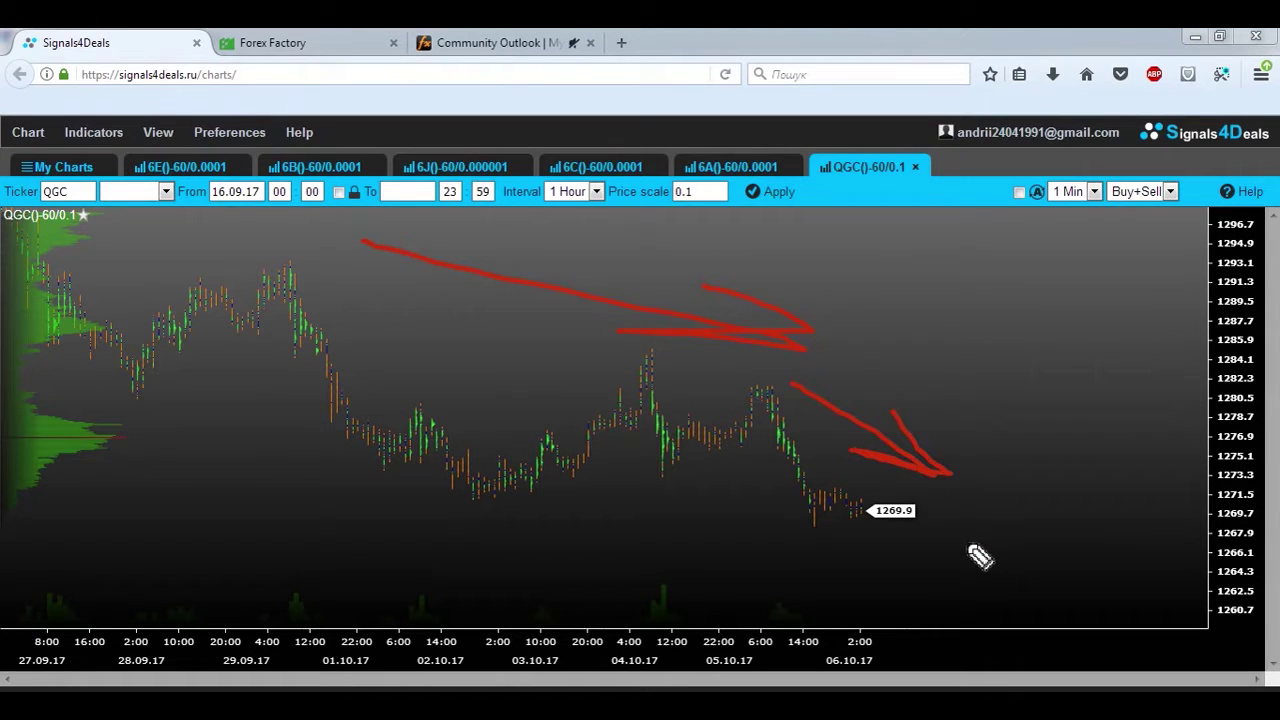
key(ctrl+z)
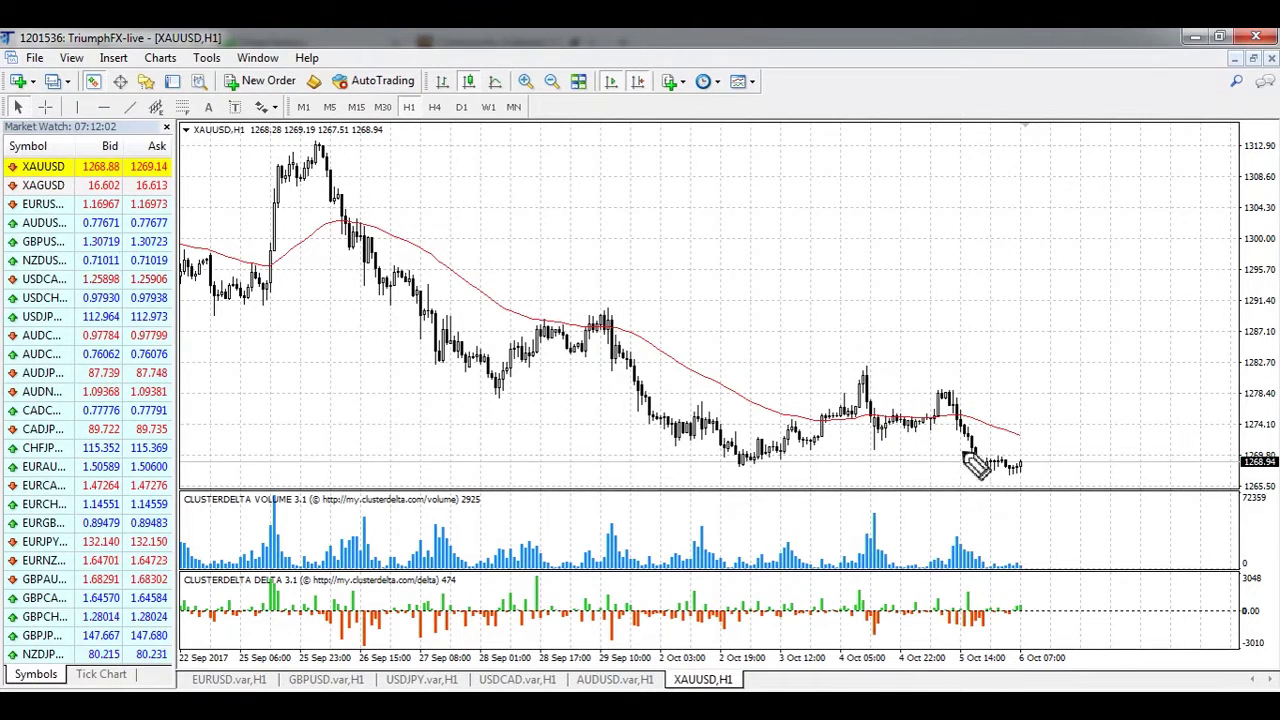
On the TriumphFX XAUUSD chart, sketch a rebound to a thick mark near 1275, a downward arrow from it, and a horizontal line near 1280
mouse_move(1028, 463)
mouse_down()
mouse_move(1077, 417)
mouse_move(1034, 420)
mouse_move(1084, 417)
mouse_move(1048, 425)
mouse_move(1075, 424)
mouse_up()
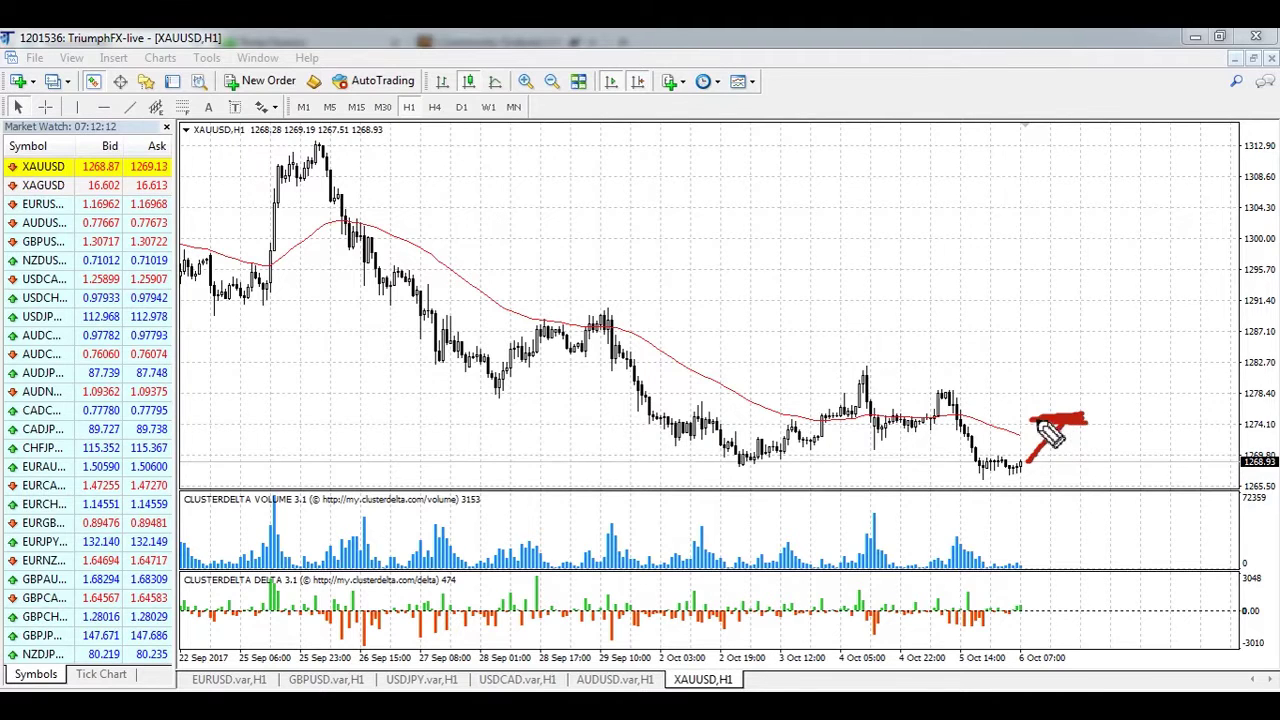
mouse_move(1088, 418)
mouse_down()
mouse_move(1058, 418)
mouse_move(1092, 418)
mouse_up()
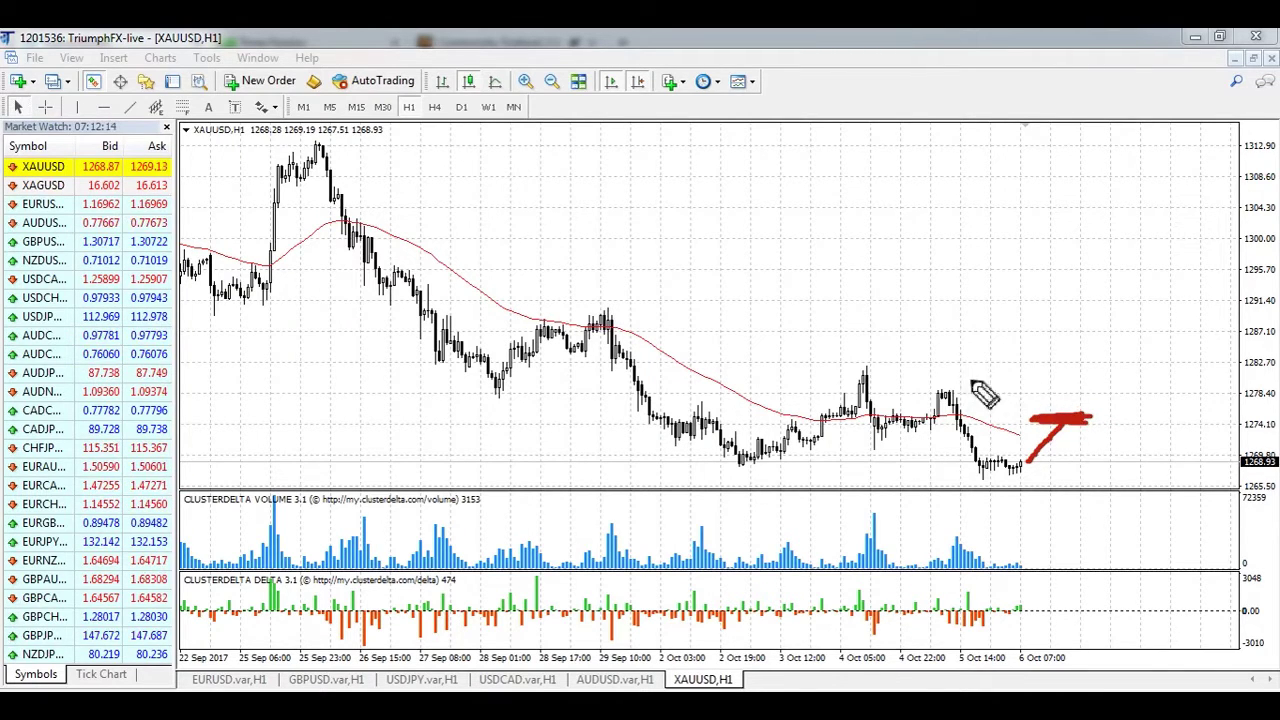
mouse_move(1006, 382)
mouse_down()
mouse_move(1100, 383)
mouse_move(1024, 383)
mouse_move(1071, 425)
mouse_move(1128, 525)
mouse_move(1120, 490)
mouse_up()
Draw a long arrow along the XAUUSD downtrend, handwrite 130 above the forecast, and clear the drawings
mouse_move(495, 178)
mouse_down()
mouse_move(657, 320)
mouse_move(770, 357)
mouse_up()
mouse_move(965, 298)
mouse_down()
mouse_move(1049, 317)
mouse_move(1068, 282)
mouse_up()
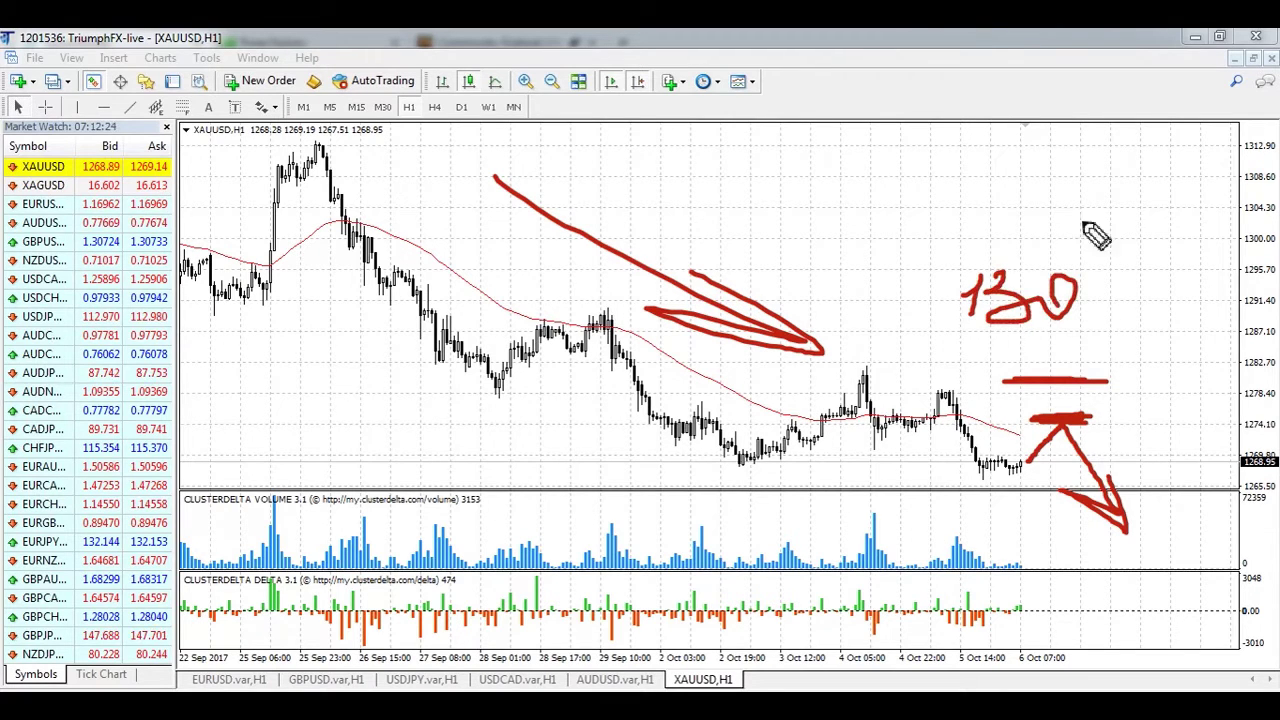
key(e)
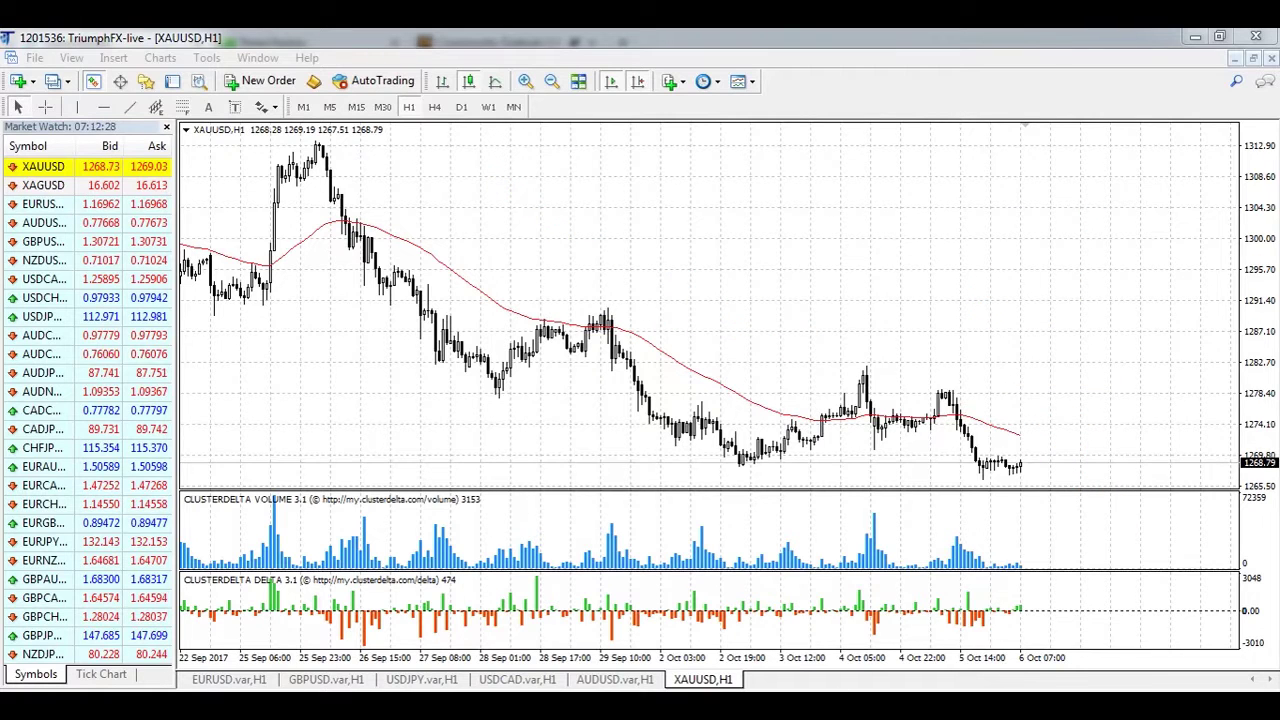
On the Myfxbook Community Outlook page, underline the EURUSD, GBPUSD, USDJPY, AUDUSD and XAUUSD rows, and clear the drawings
key(alt+Tab)
click(498, 41)
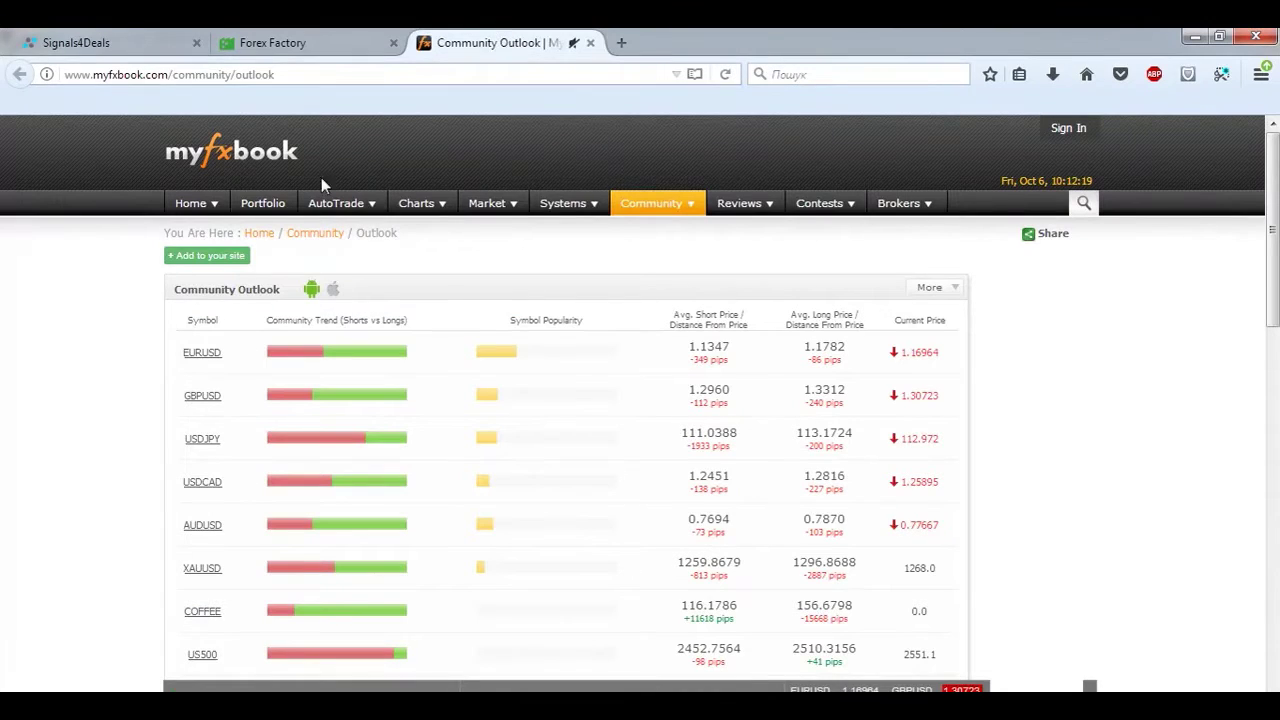
drag(162, 370, 428, 382)
drag(297, 411, 437, 410)
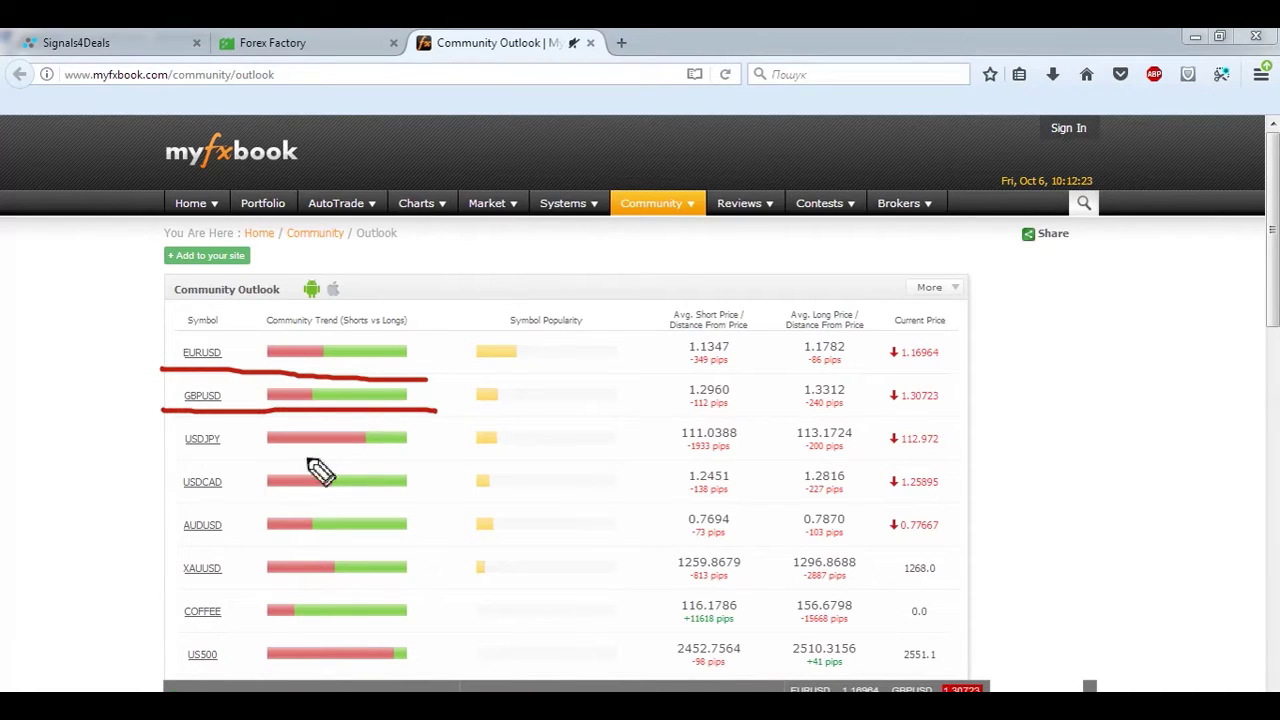
drag(160, 462, 432, 465)
drag(160, 548, 442, 545)
drag(158, 587, 428, 586)
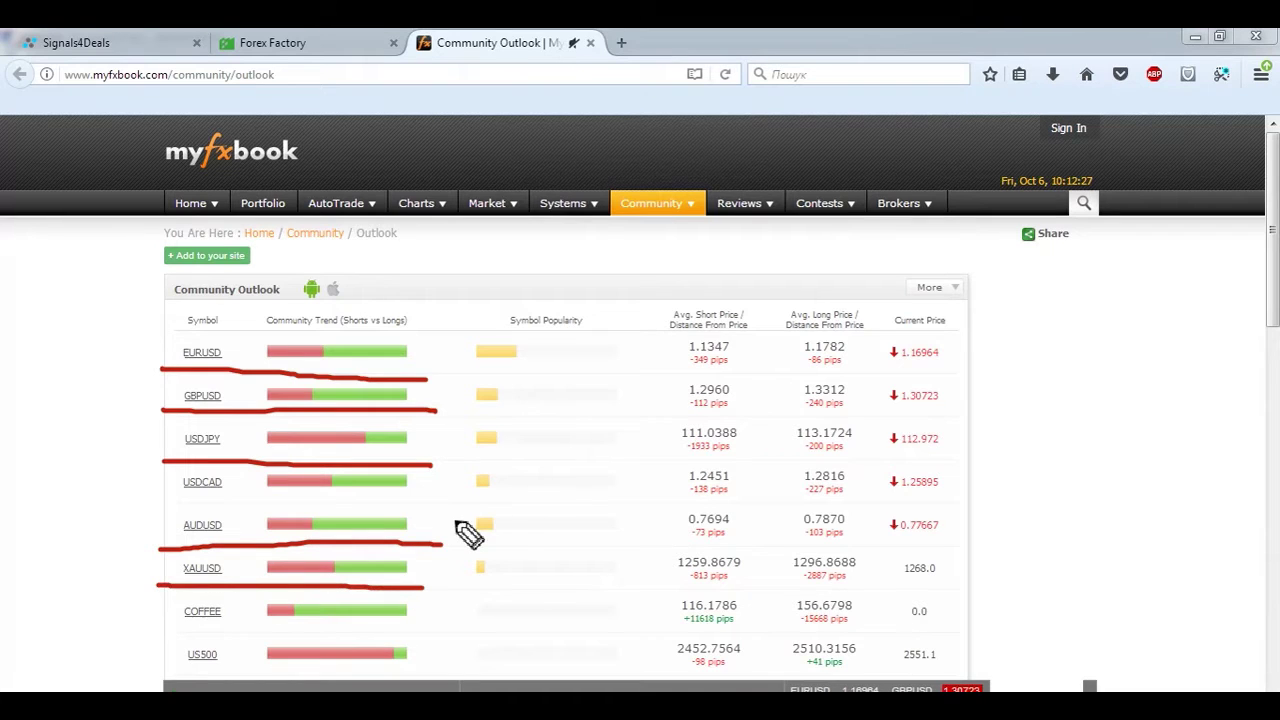
key(e)
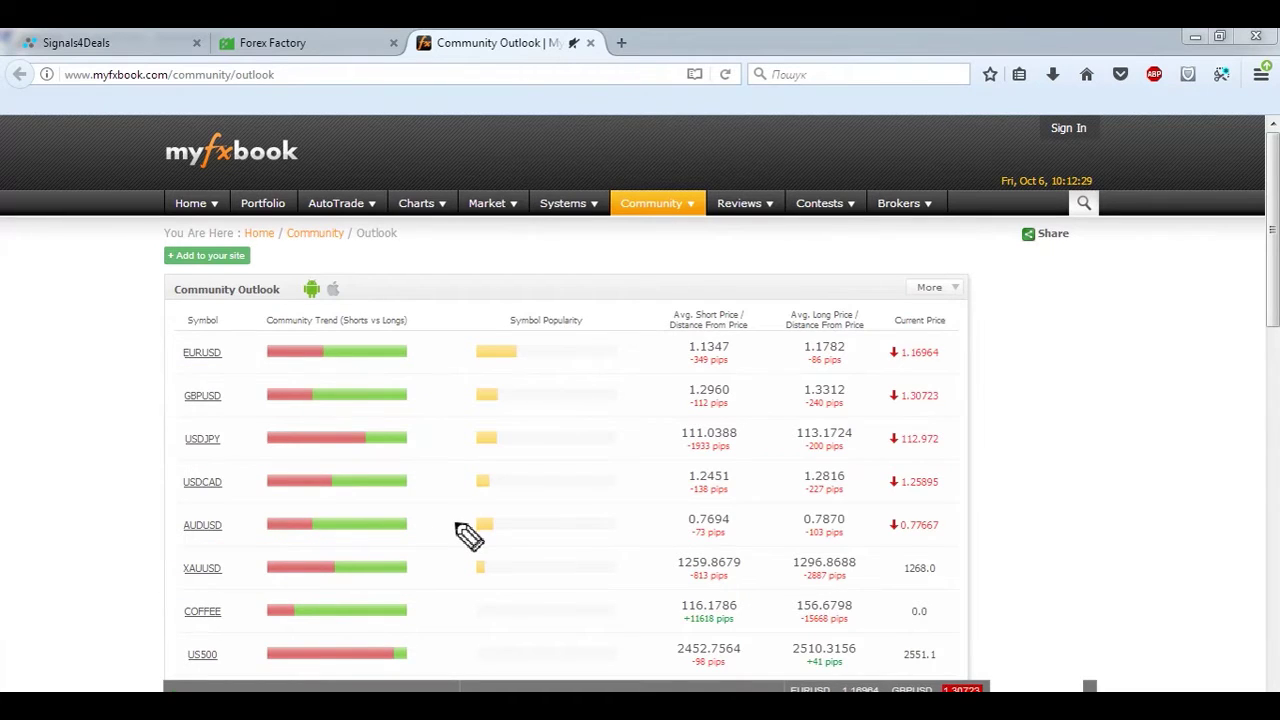
Underline the USDCAD row in the Community Outlook table, clear the line, and leave drawing mode
drag(165, 500, 435, 502)
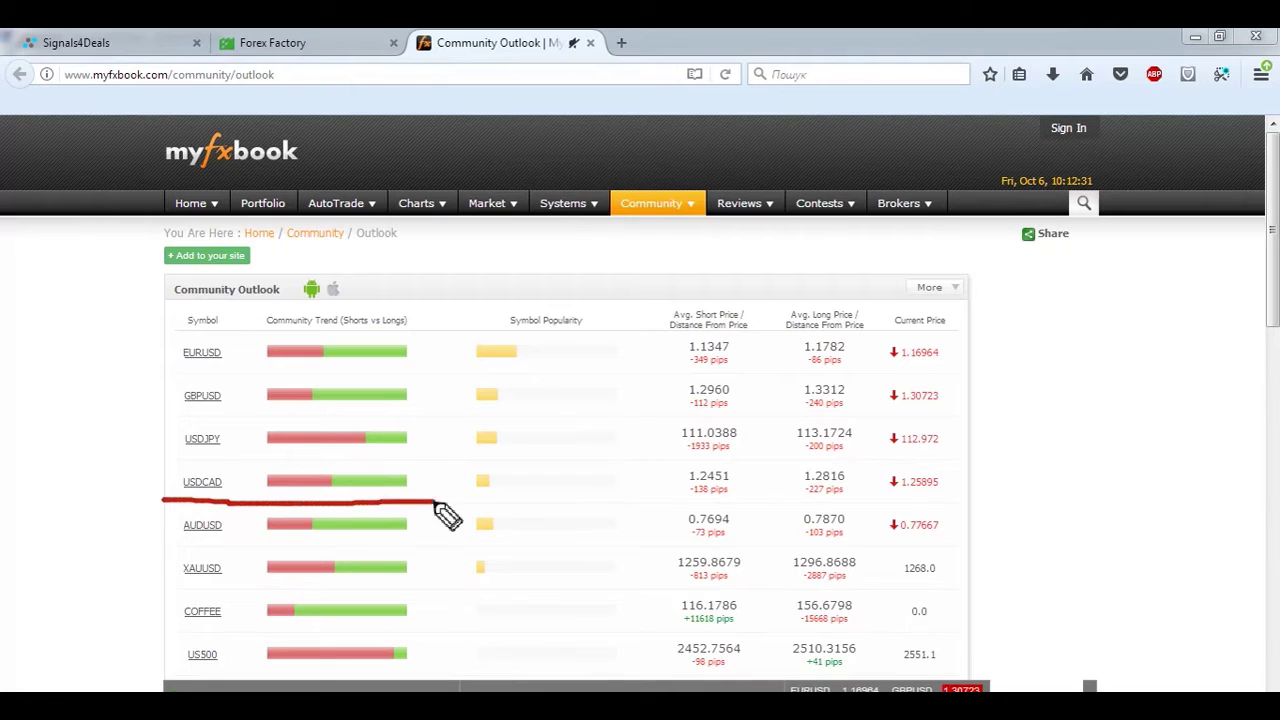
key(e)
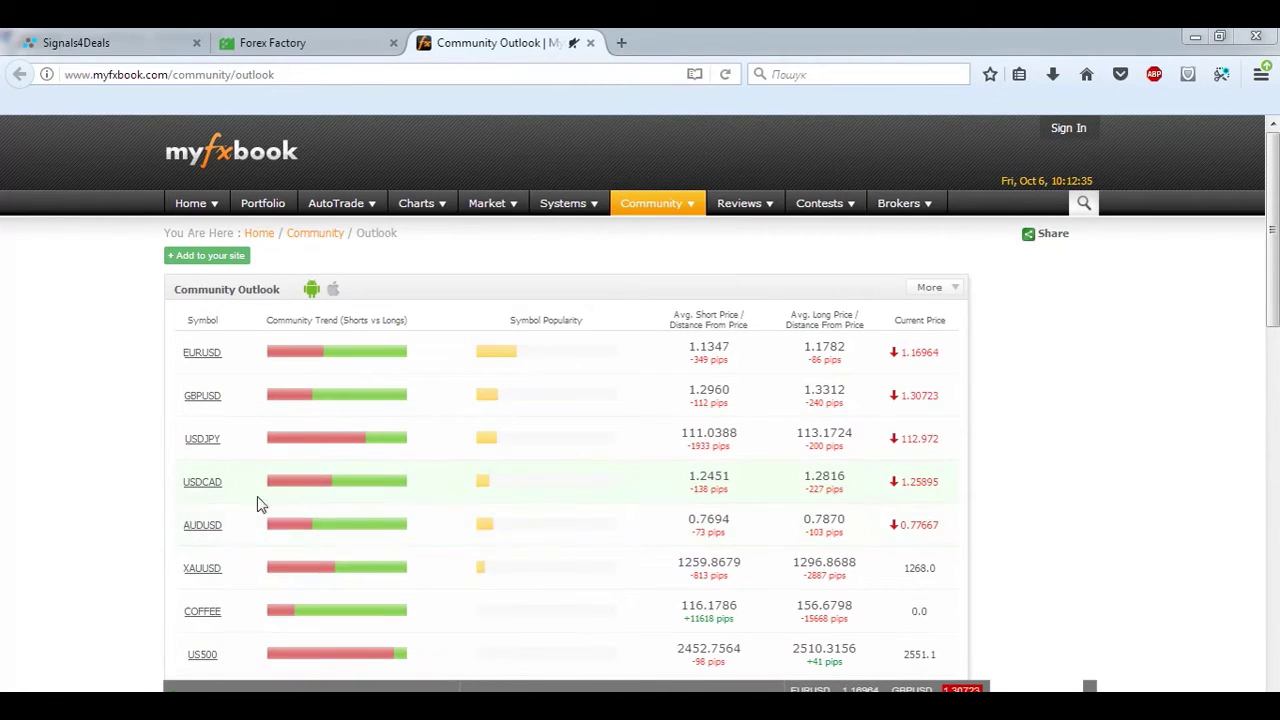
mouse_move(297, 490)
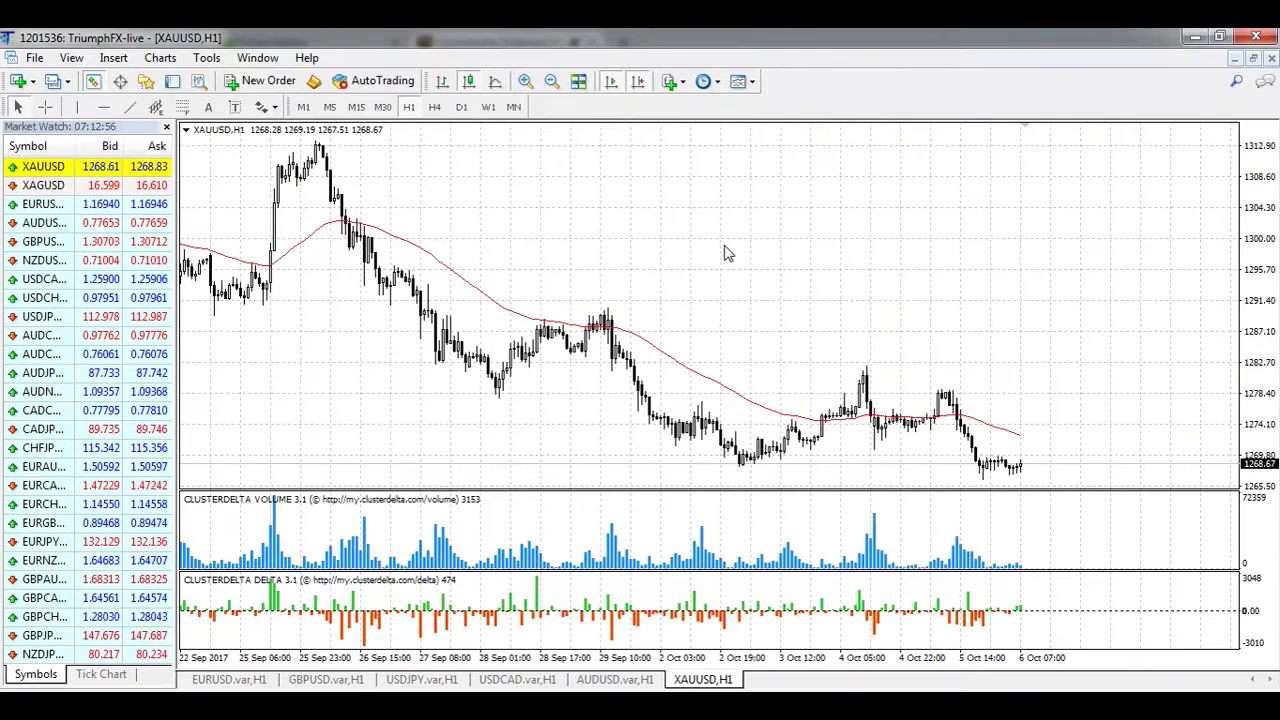
Return to the TriumphFX terminal and look over the EURUSD and GBPUSD H1 charts
click(230, 679)
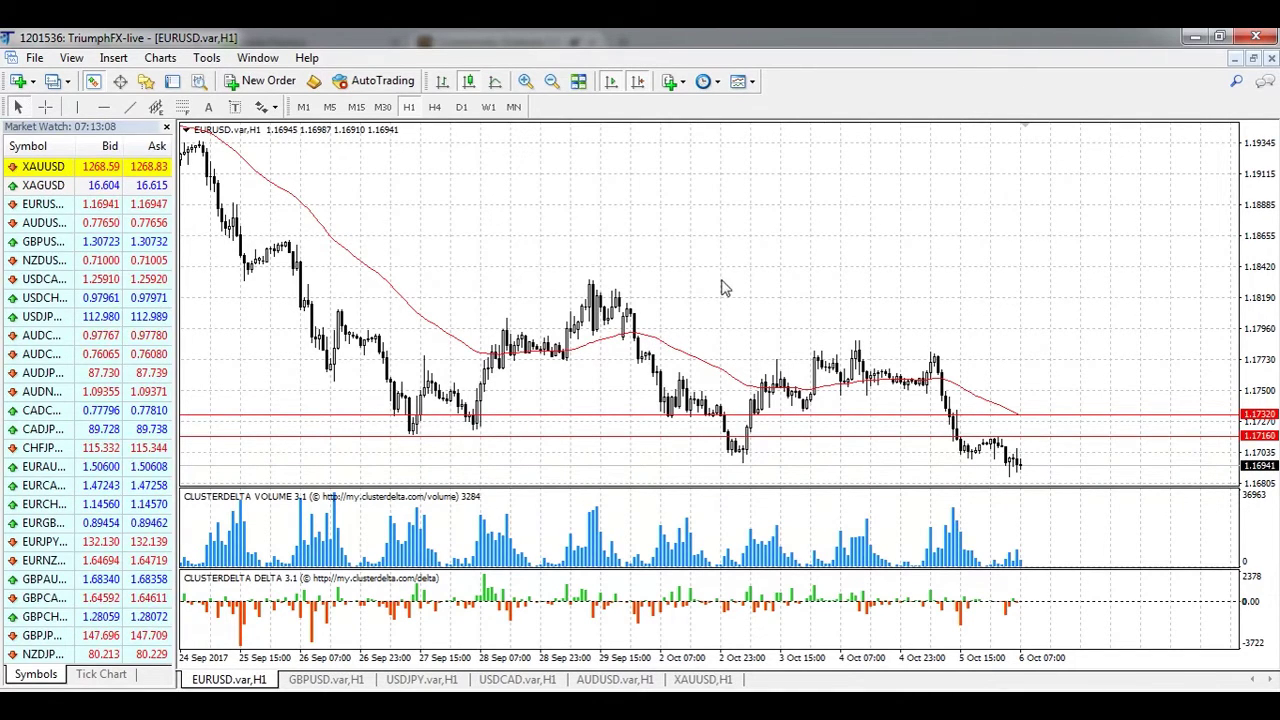
click(326, 679)
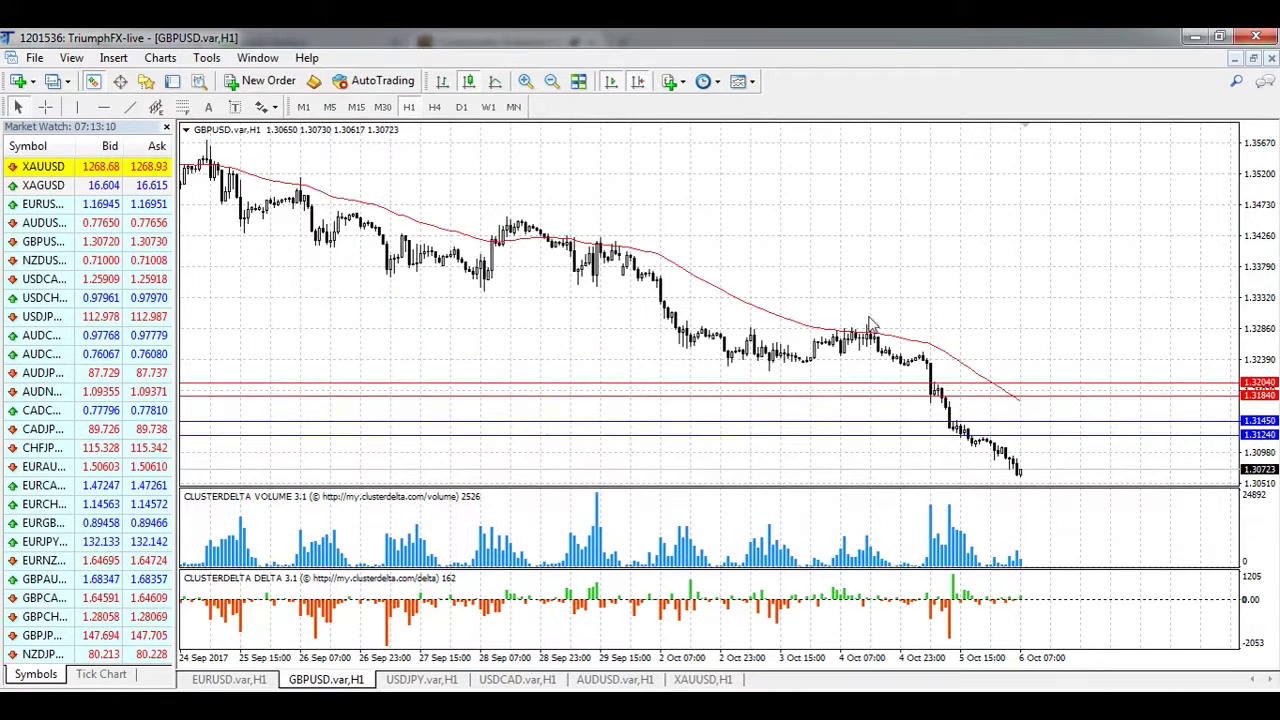